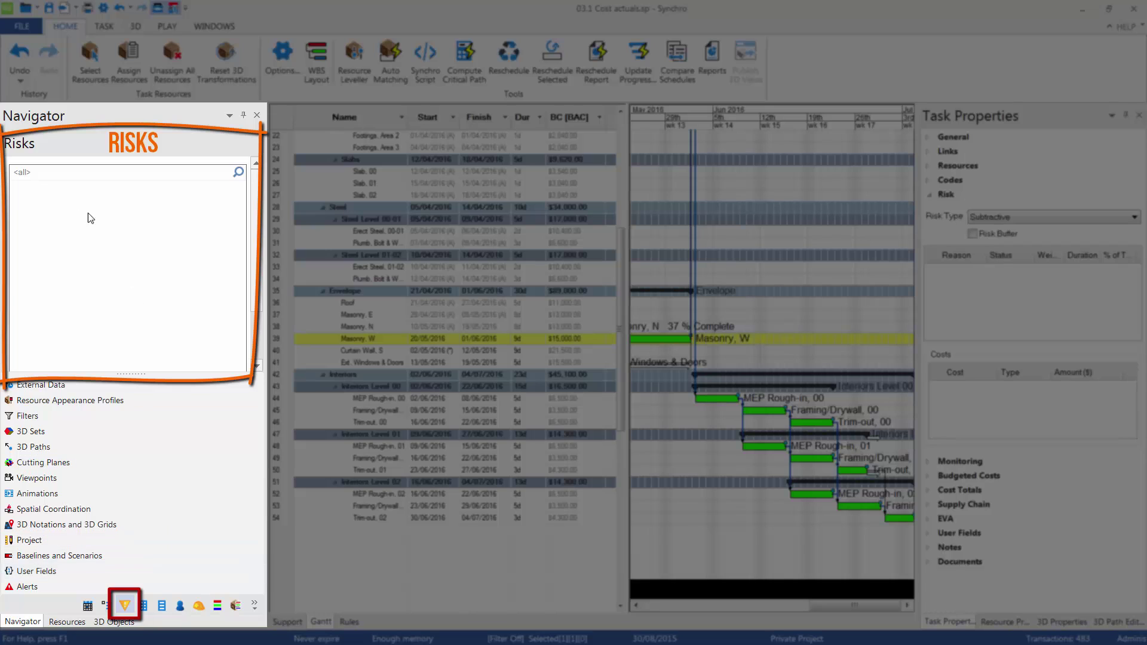
right_click(34, 212)
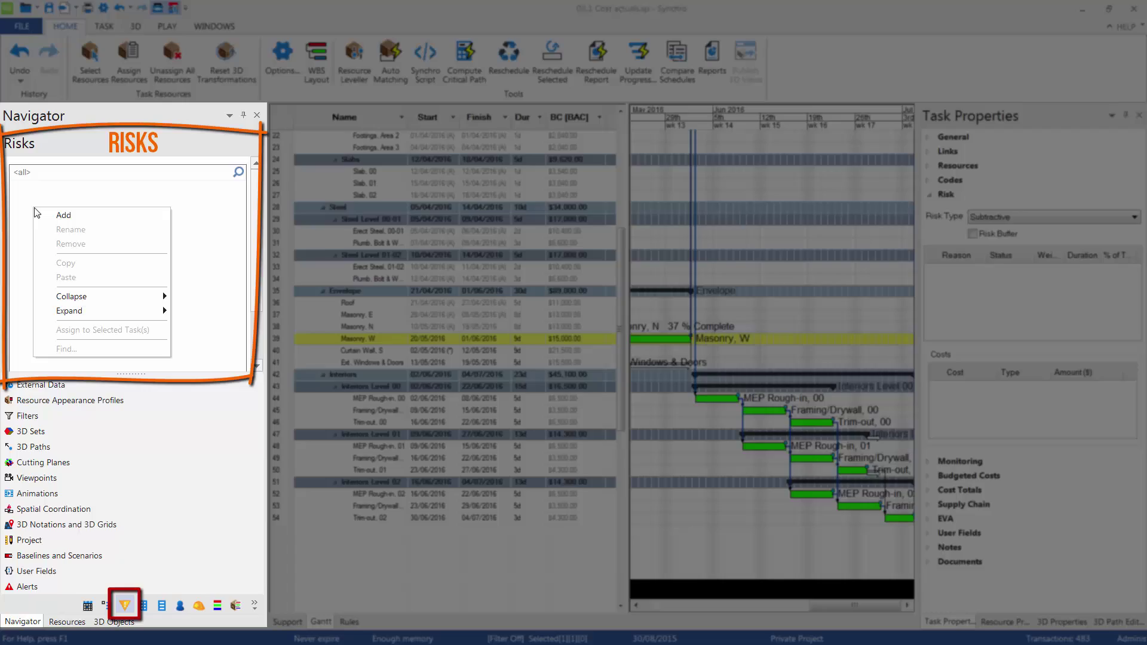
key(Escape)
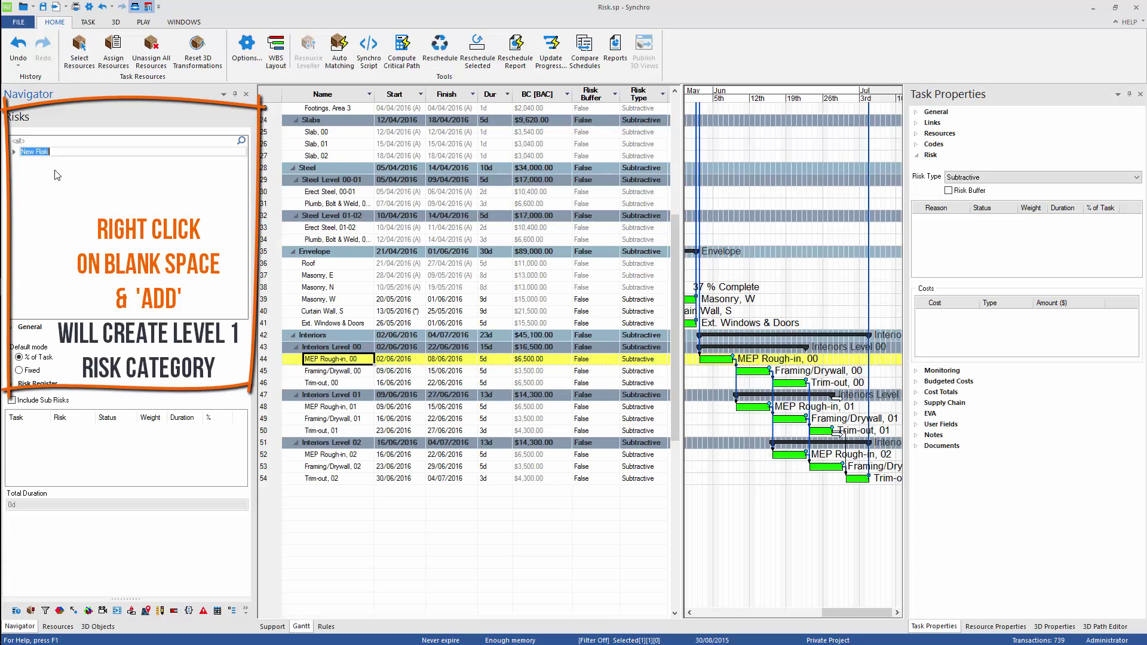
- Name the first two risk categories RG01 Weather conditions and RG02 Design
text(RG01 Weather conditions)
key(Return)
right_click(55, 178)
click(76, 184)
text(RG02 Design)
key(Return)
- Add categories RG03 Procurement / Supply chain and RG04 External conditions / constraints
right_click(54, 175)
click(77, 183)
text(RG03 Procur)
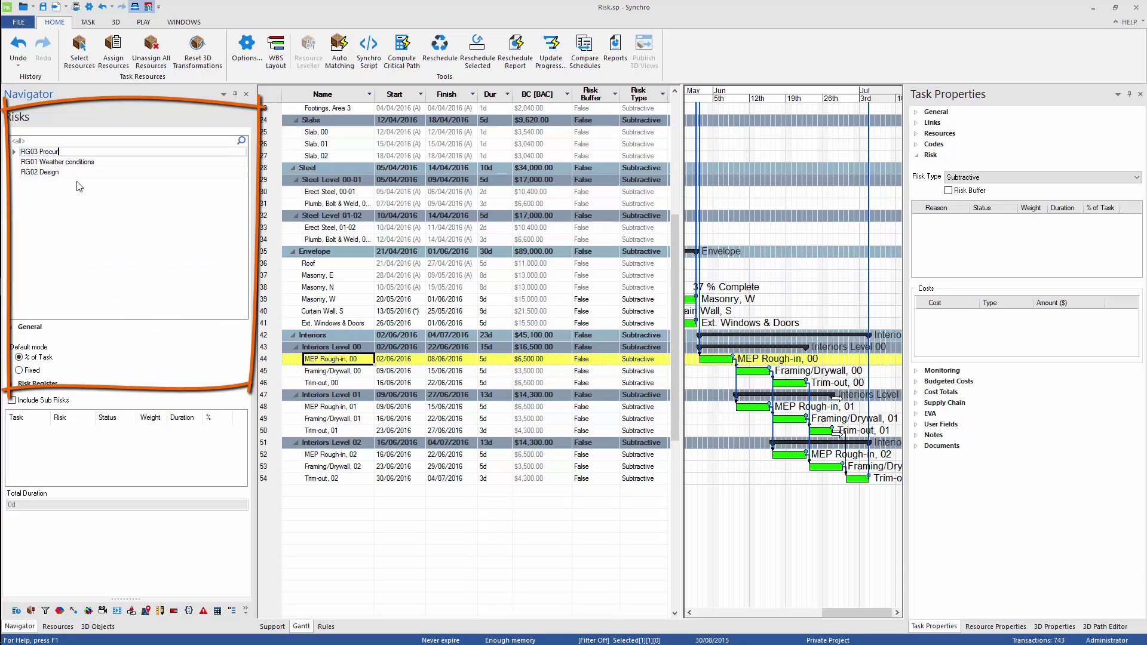
text(ement / Supply chain)
key(Return)
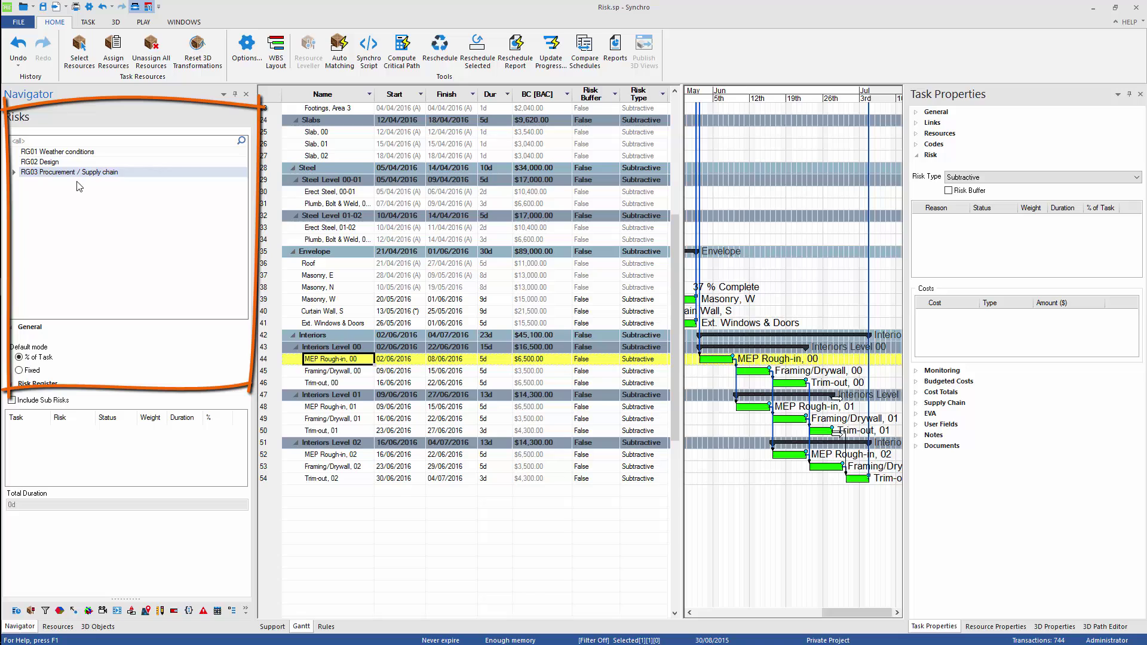
right_click(77, 182)
click(98, 189)
text(RG04 Exter)
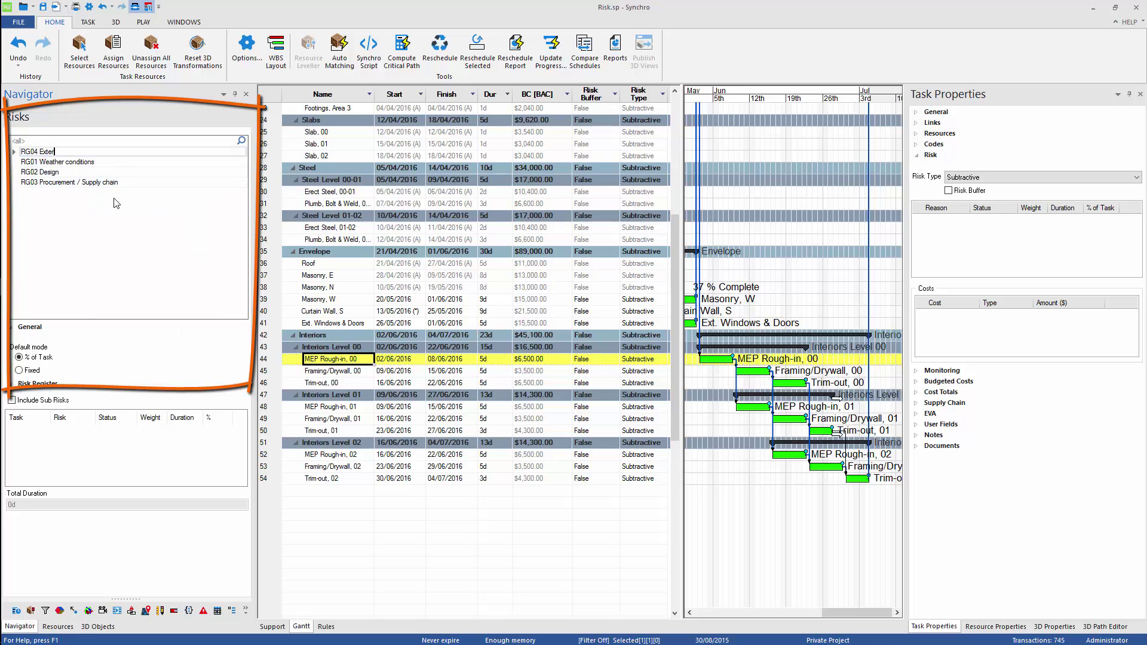
text(nal conditions / constraints)
key(Return)
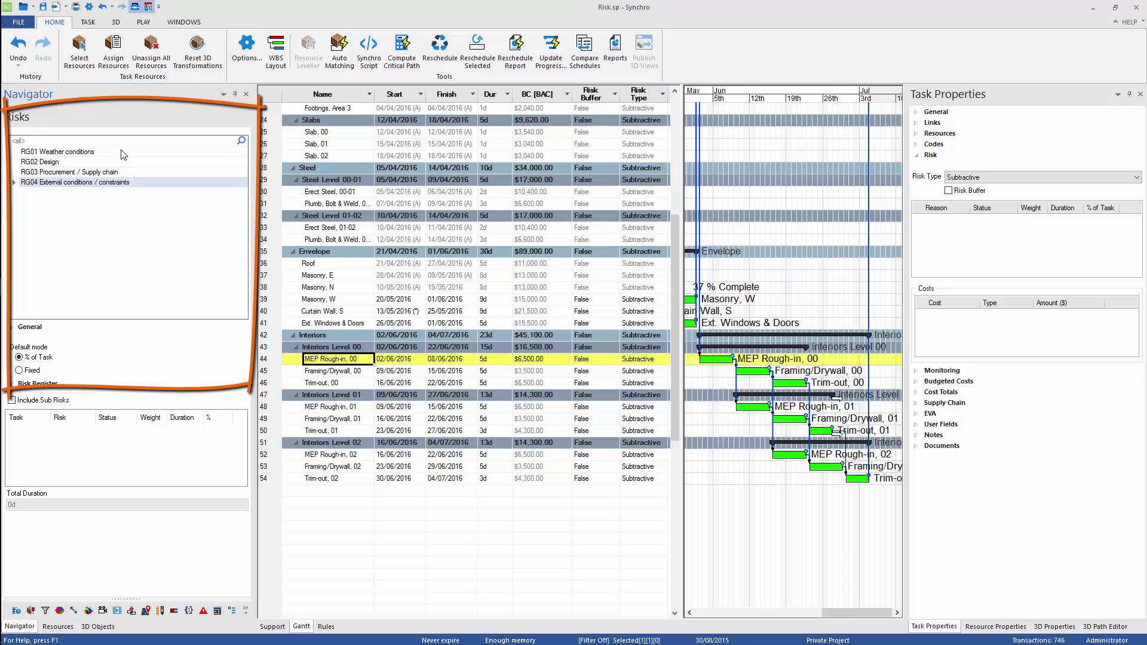
- Add sub-risks Severe rain, Strong winds and Site flooding under RG01 Weather conditions
right_click(123, 153)
click(147, 161)
text(Severe rain)
key(Return)
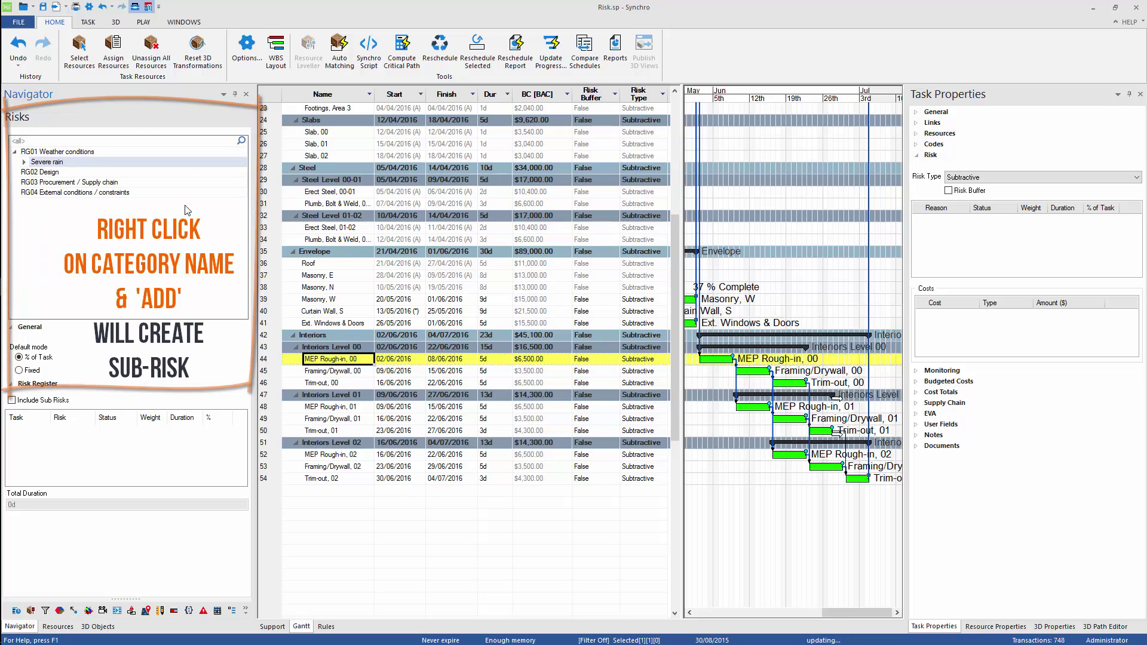
right_click(124, 152)
click(147, 161)
text(Strong winds)
key(Return)
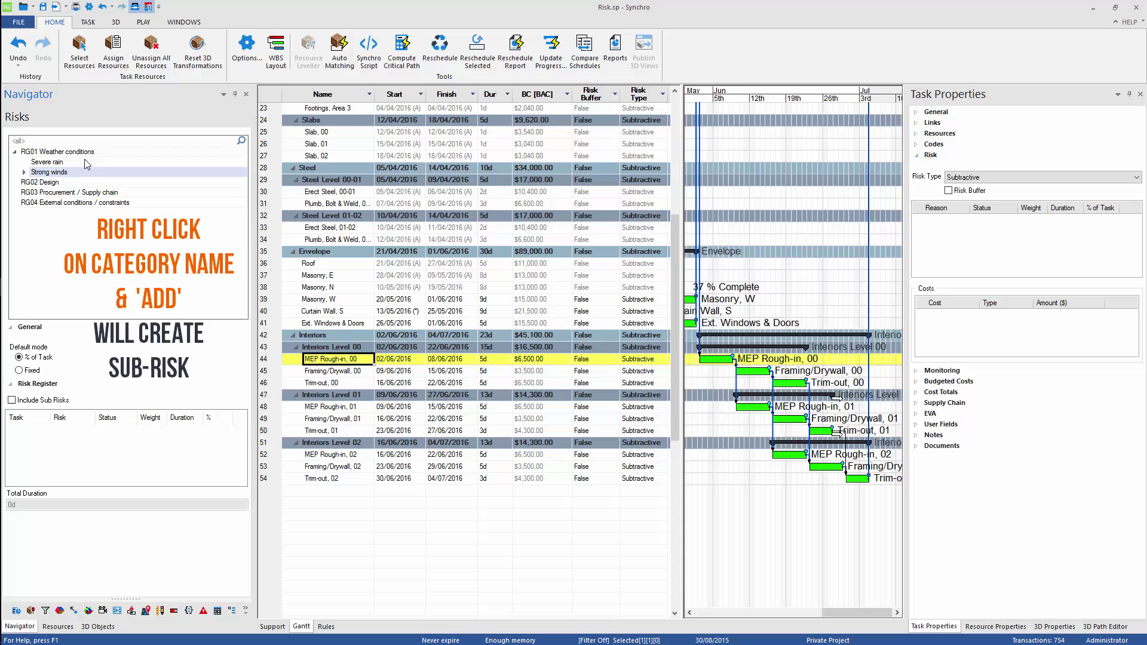
right_click(124, 153)
click(146, 161)
text(Site flooding)
key(Return)
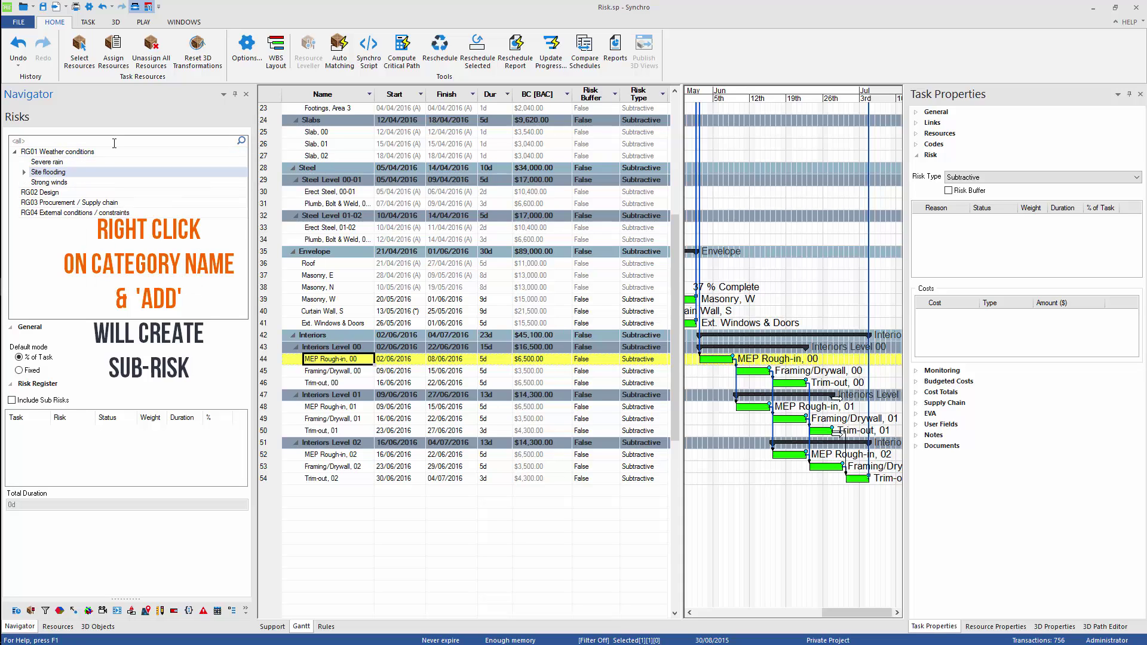
- Add sub-risks Ice and Subzero temperatures under RG01 Weather conditions
right_click(123, 153)
click(146, 161)
text(Ice)
key(Return)
right_click(112, 154)
click(160, 166)
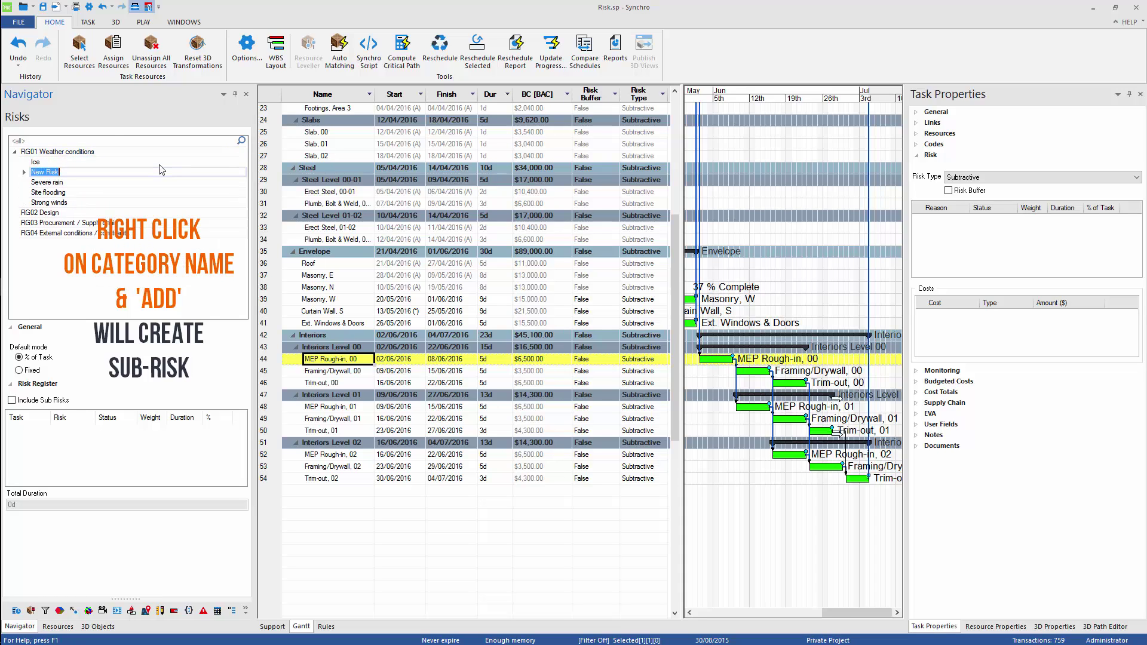
text(Subzero temperatures)
key(Return)
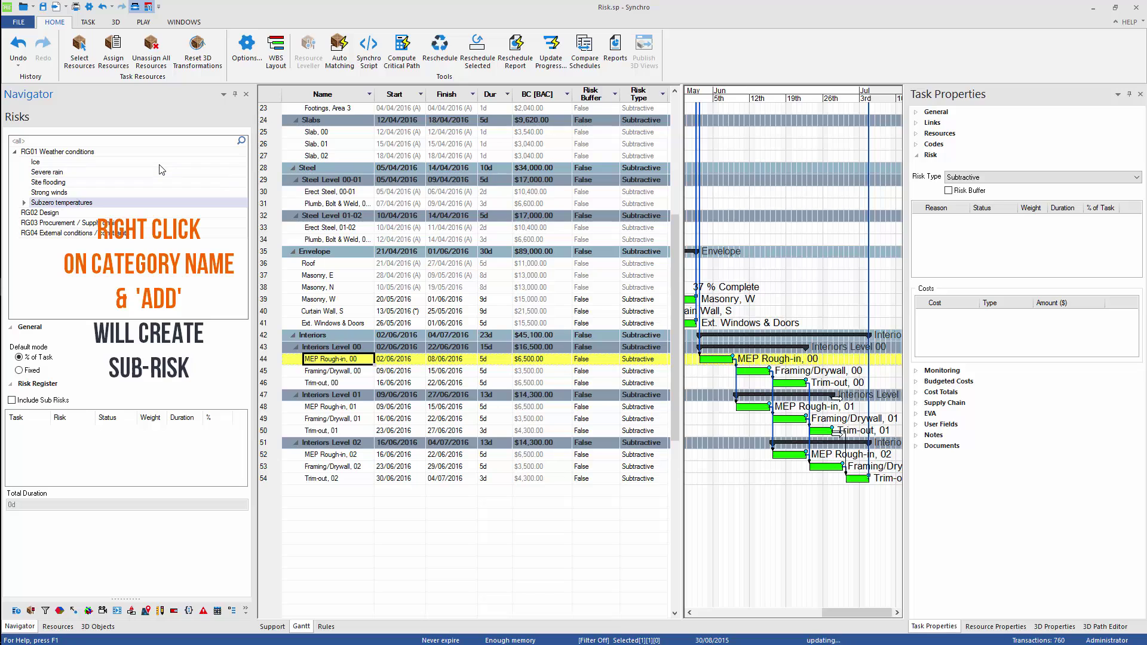
- Add sub-risks Late design and Design errors under RG02 Design
right_click(168, 215)
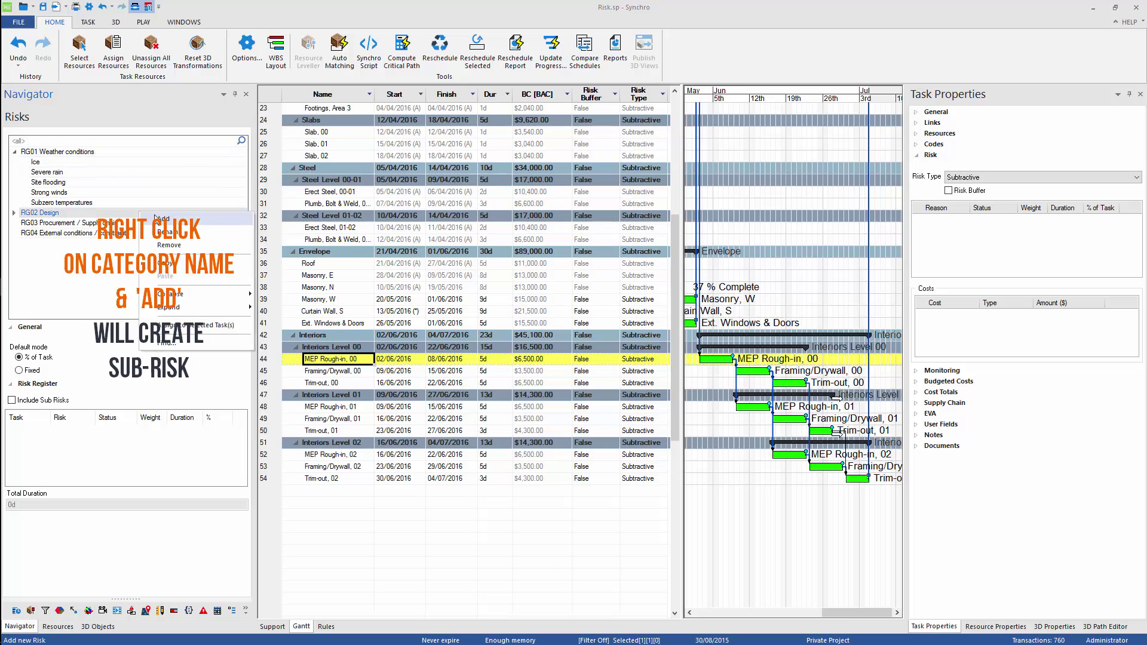
click(177, 223)
text(Late design)
key(Return)
right_click(166, 218)
click(191, 235)
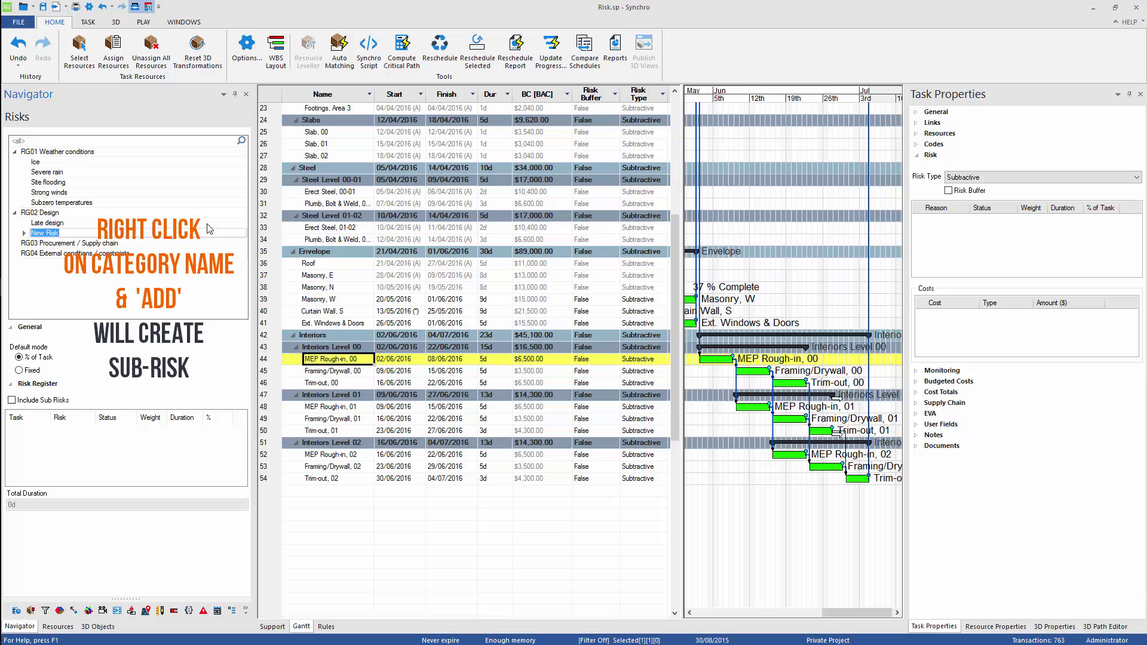
text(Design errors)
key(Return)
- Add Work packages not procured under RG03 and start a 'No reply to' sub-risk
right_click(198, 244)
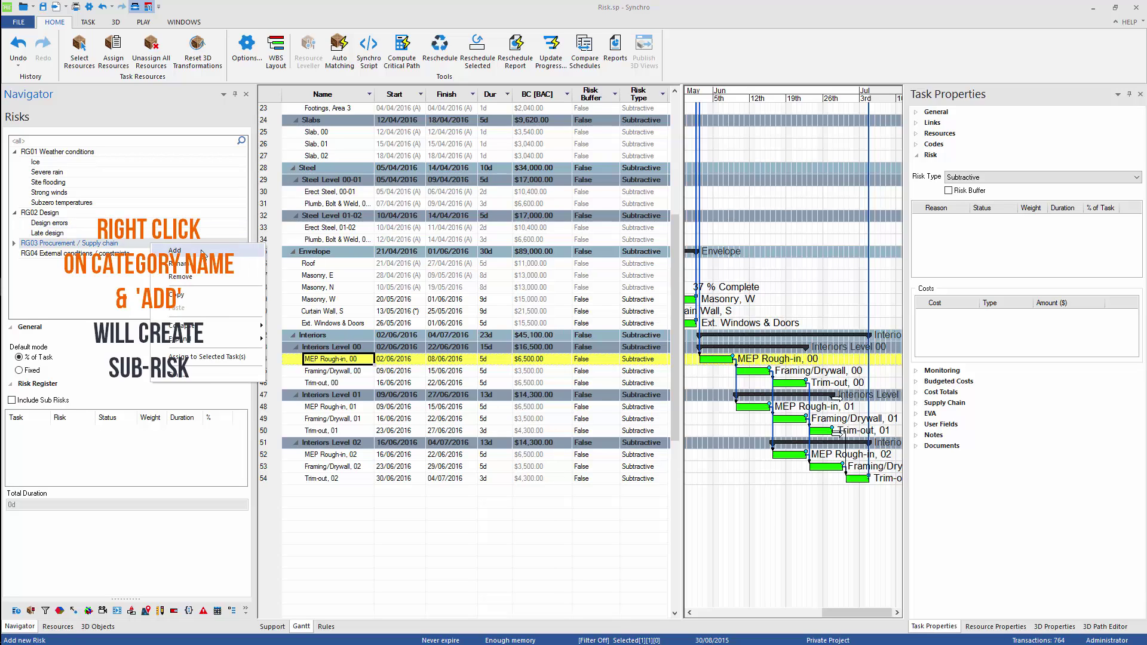
click(203, 254)
text(Work packages not procured)
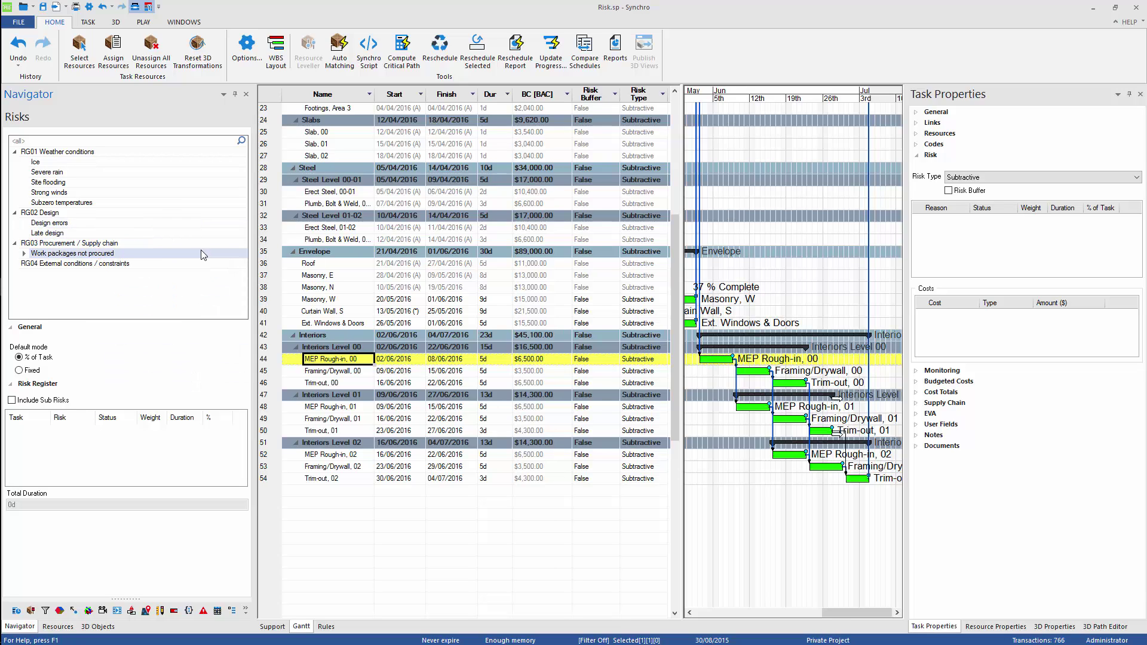
key(Return)
right_click(143, 244)
click(184, 254)
text(No reply to ITT)
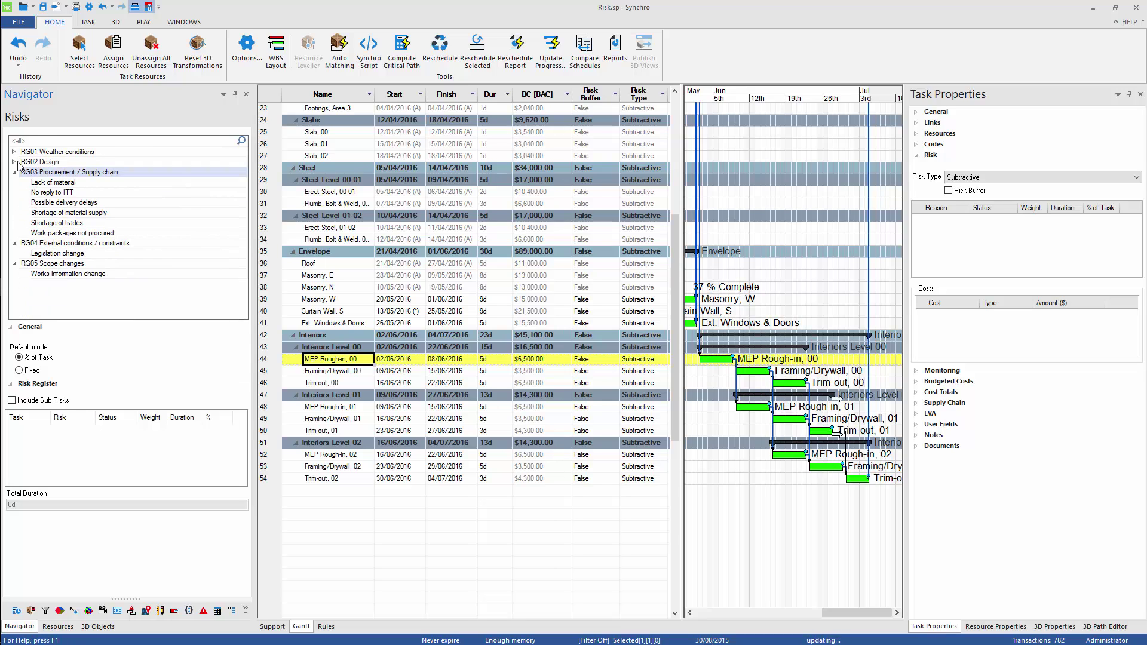
- Collapse the risk categories, including RG05 Scope changes, and expand RG01 Weather conditions
click(14, 172)
click(14, 183)
click(15, 193)
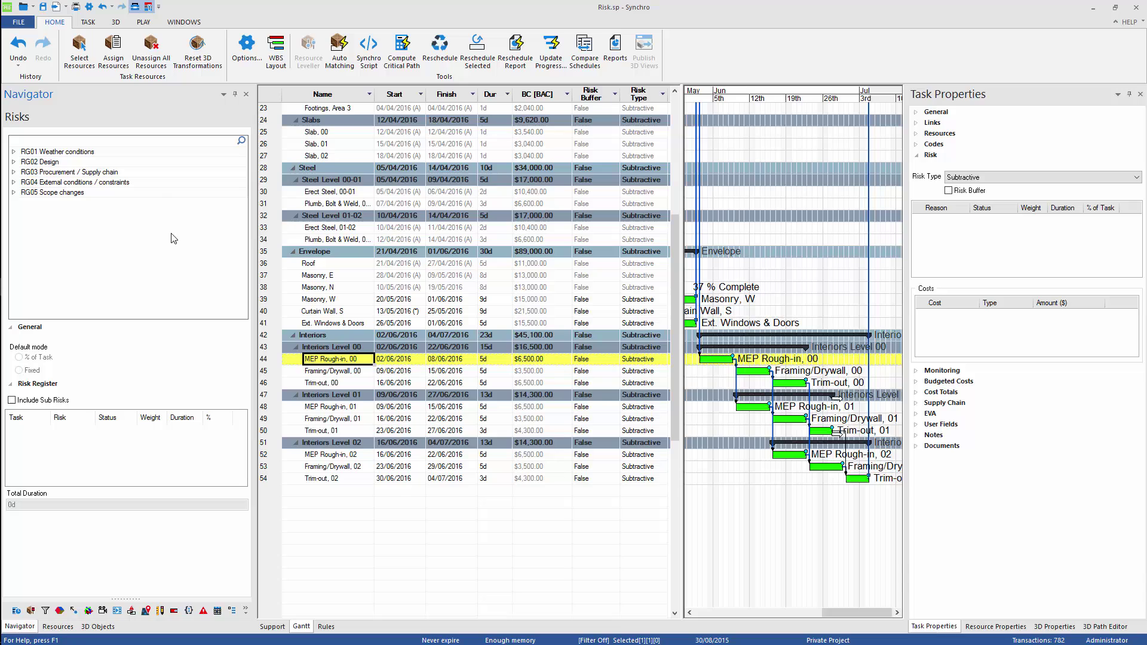
click(15, 152)
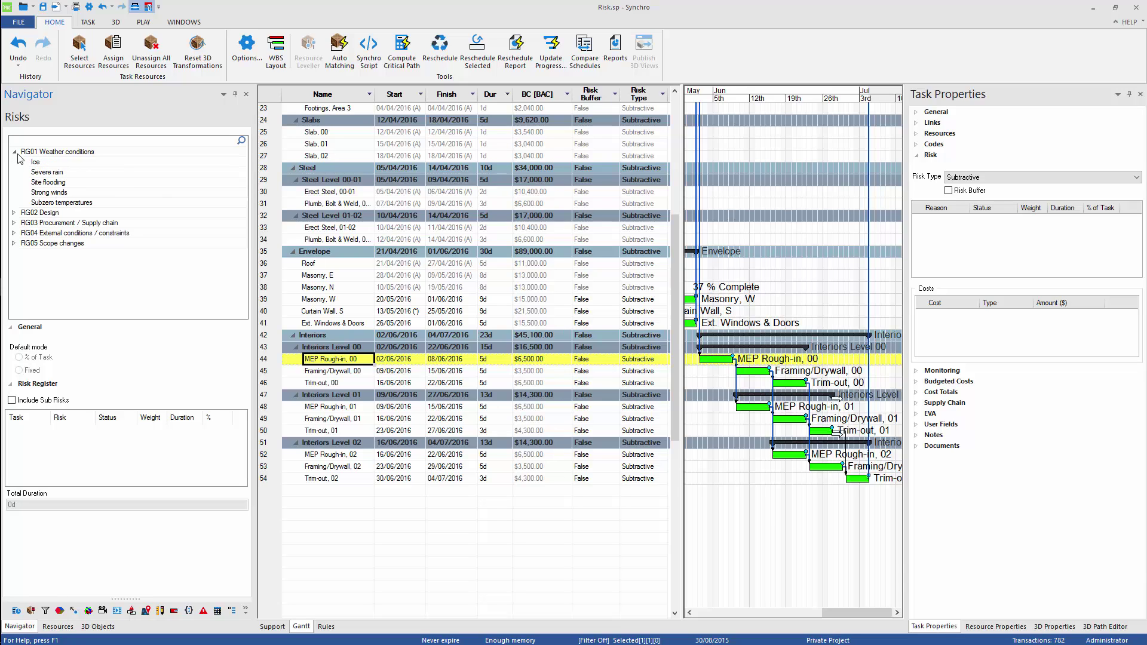
- Select the Ice risk and set its default mode to Fixed after trying % of Task
click(145, 162)
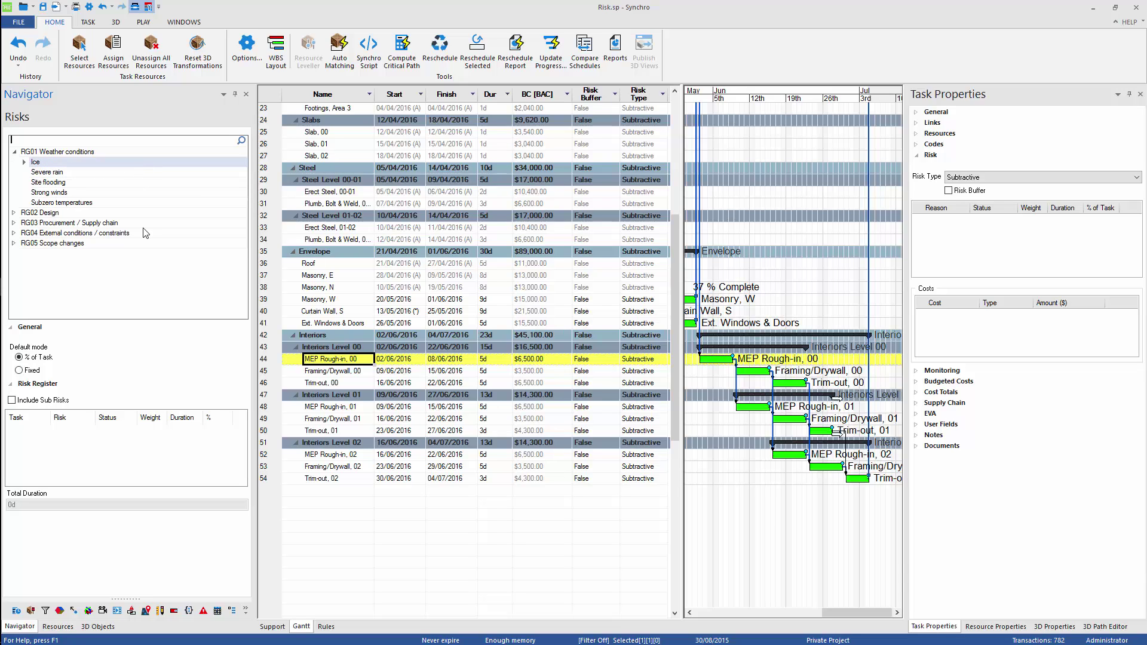
click(32, 371)
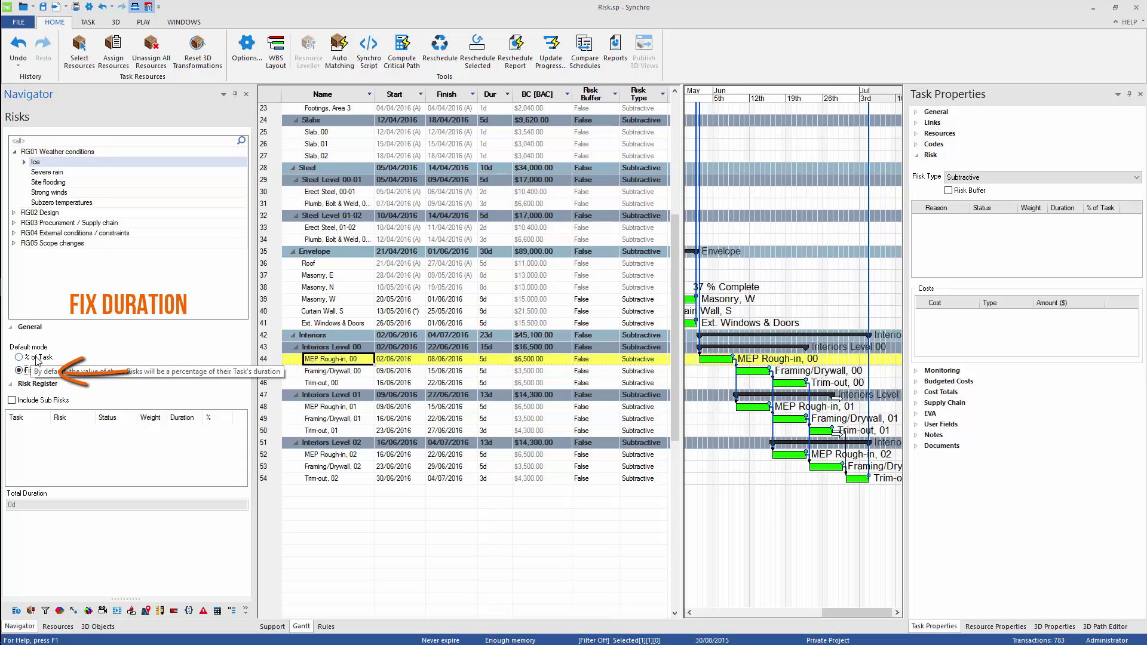
click(37, 357)
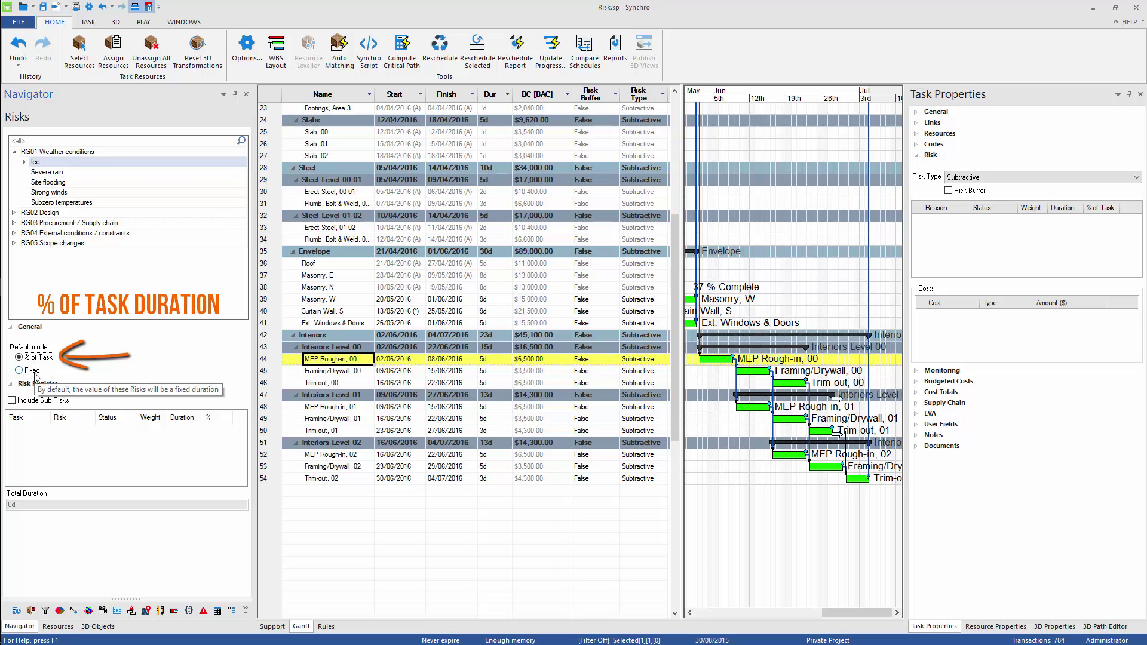
click(33, 374)
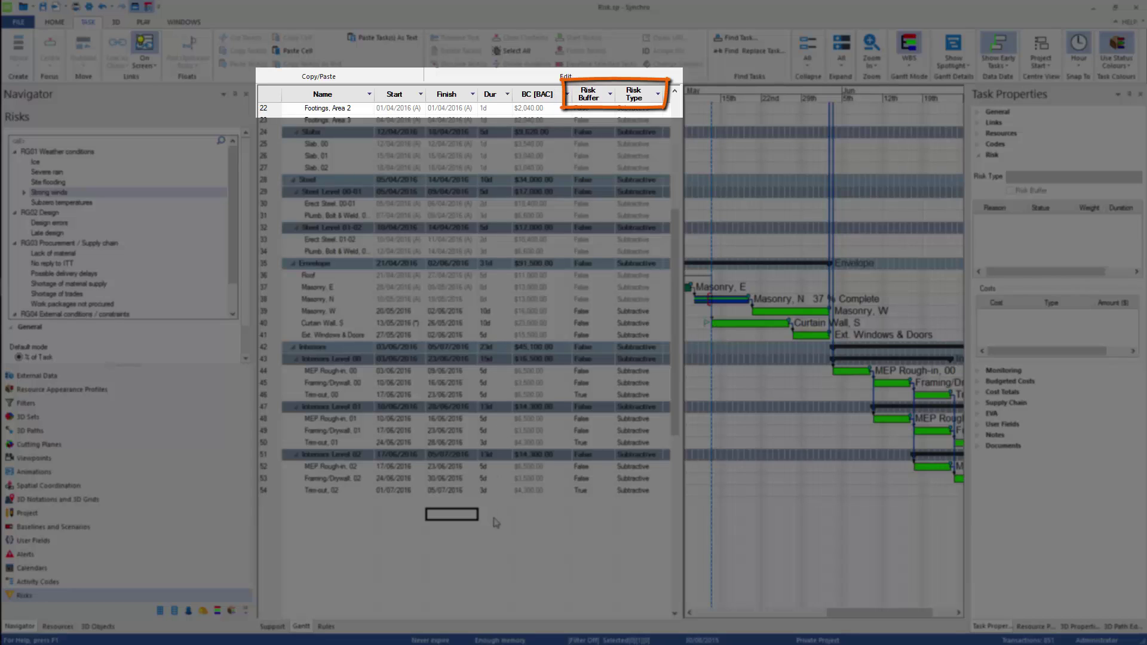
- Select the Masonry, W task in the Gantt grid
click(333, 312)
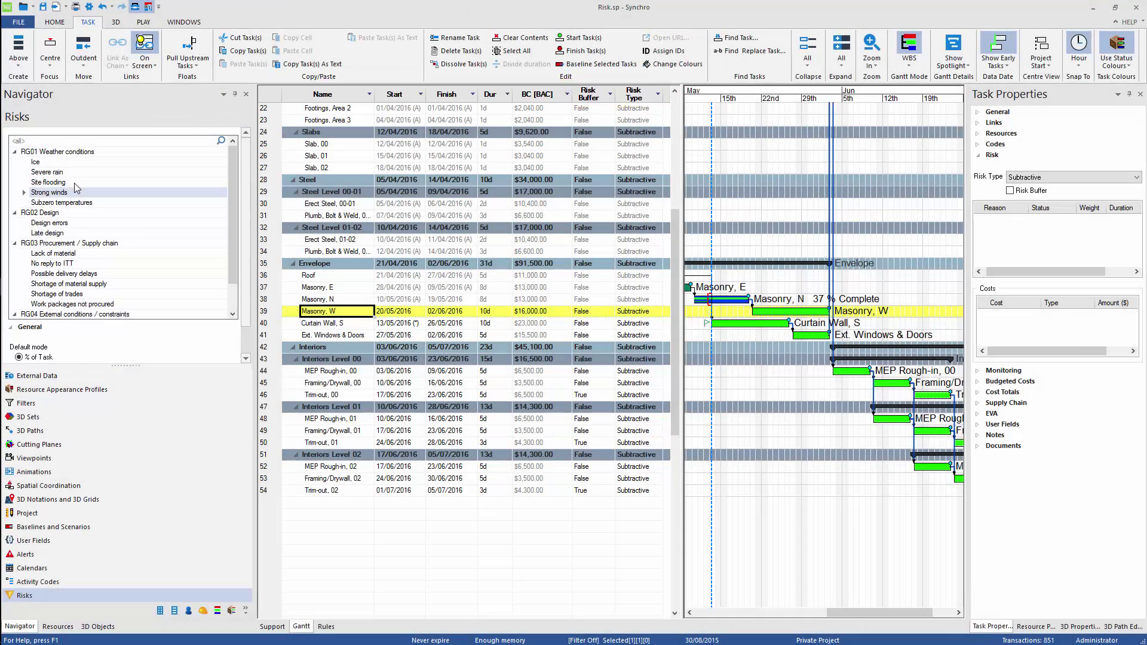
- Assign the Severe rain risk to the selected Masonry, W task
click(71, 173)
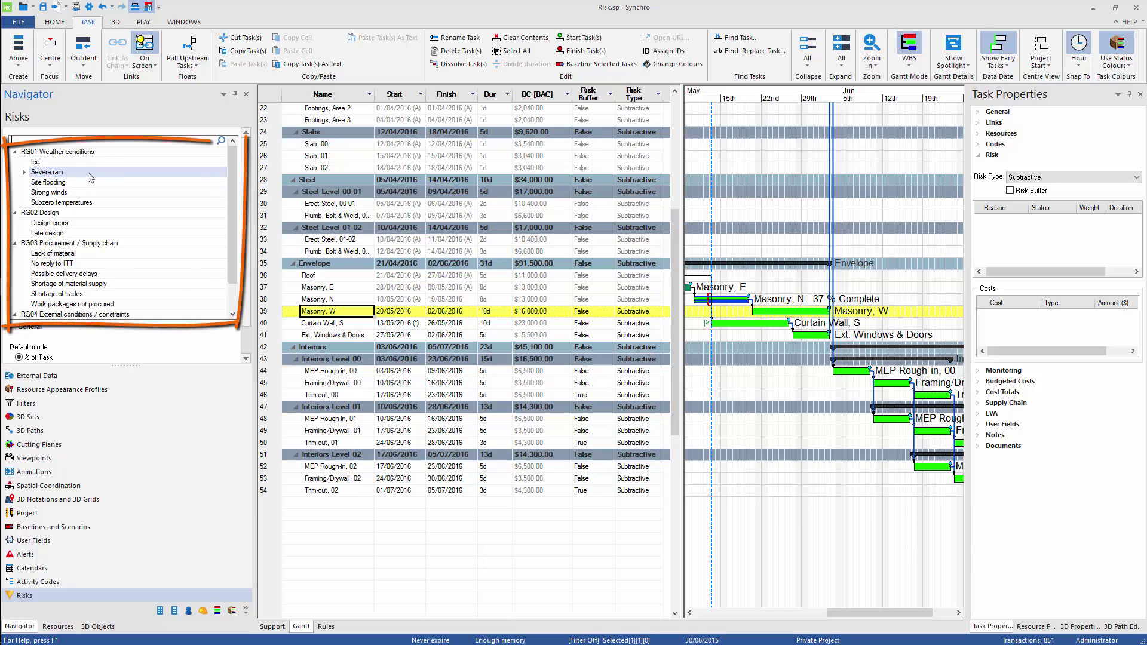
right_click(89, 176)
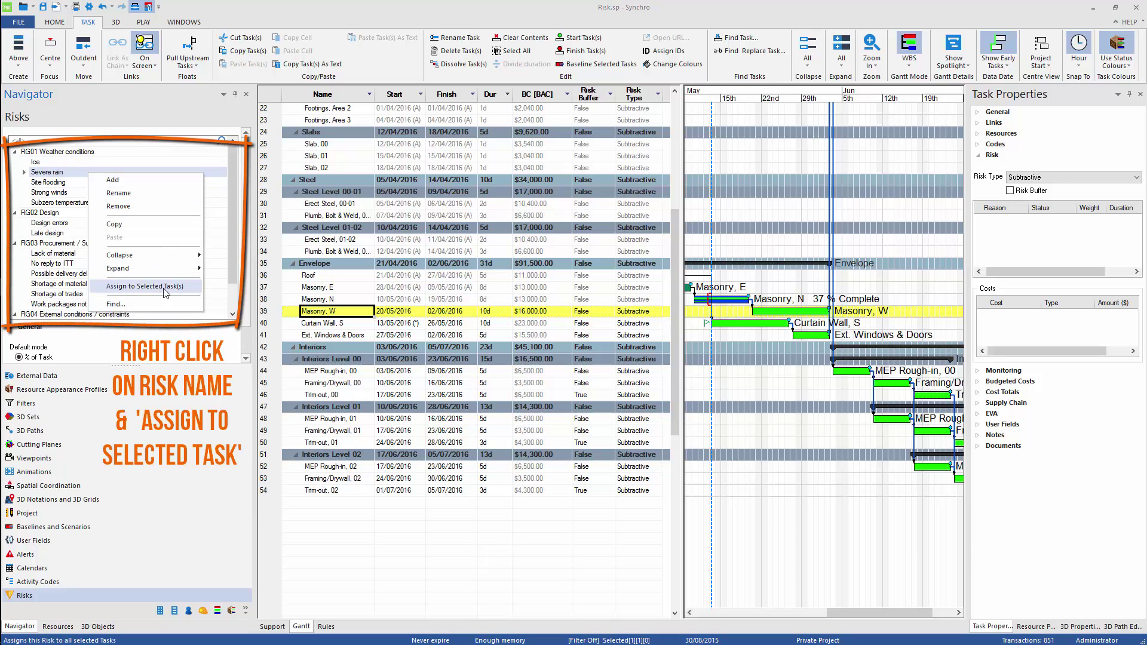
click(195, 290)
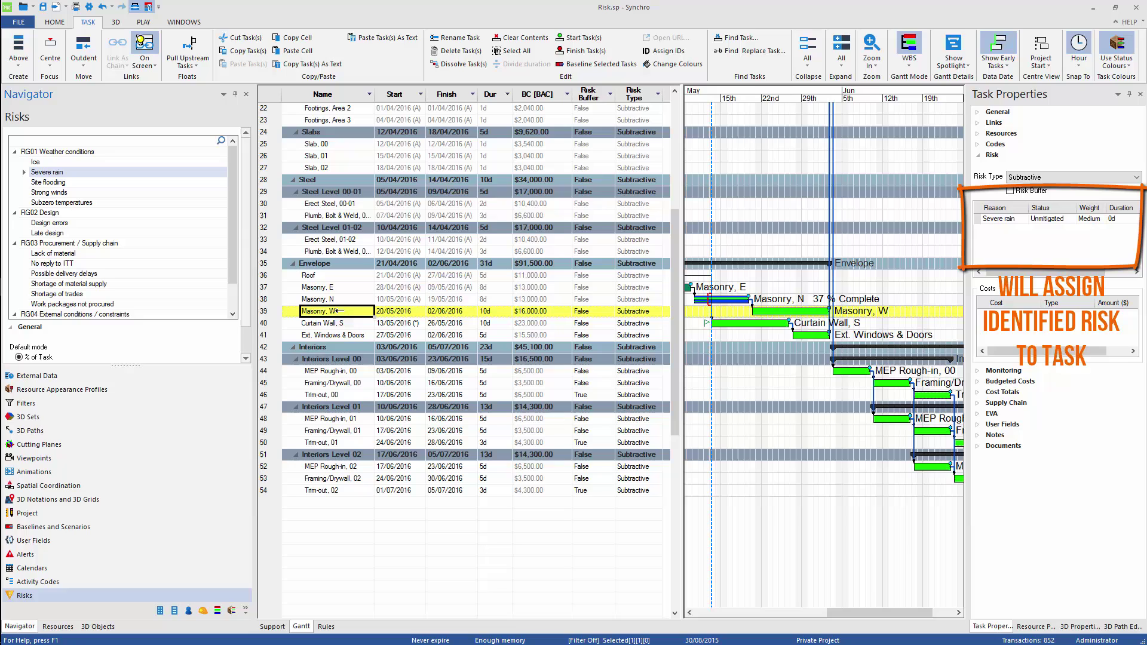
click(1027, 238)
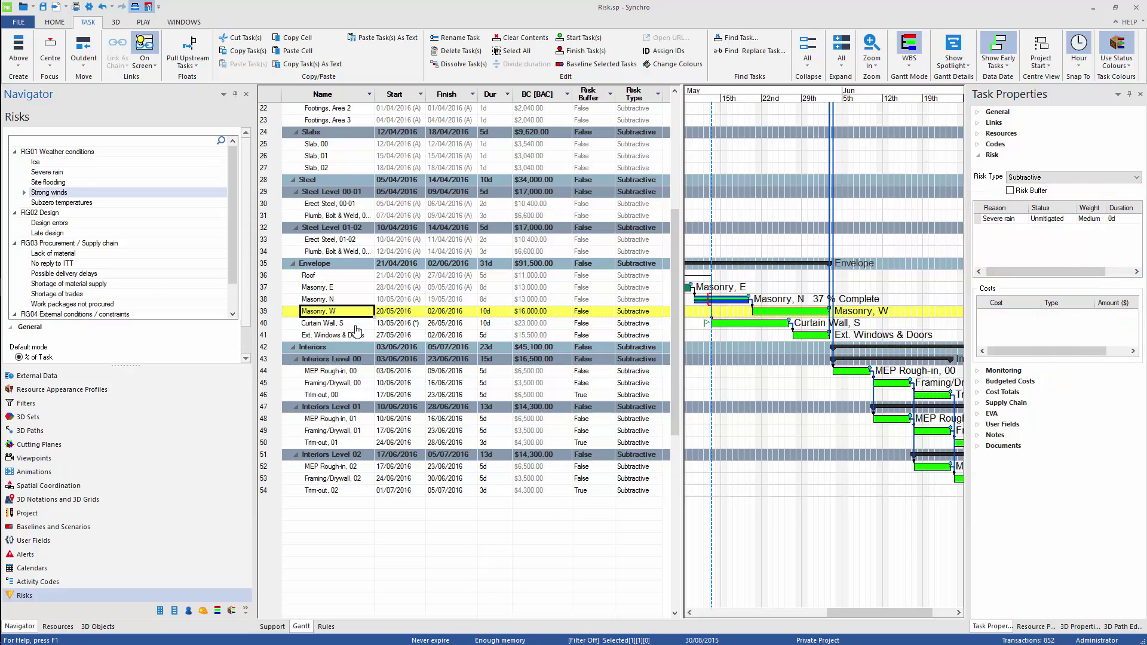
- Assign the Strong winds risk to the Curtain Wall, S task
click(319, 330)
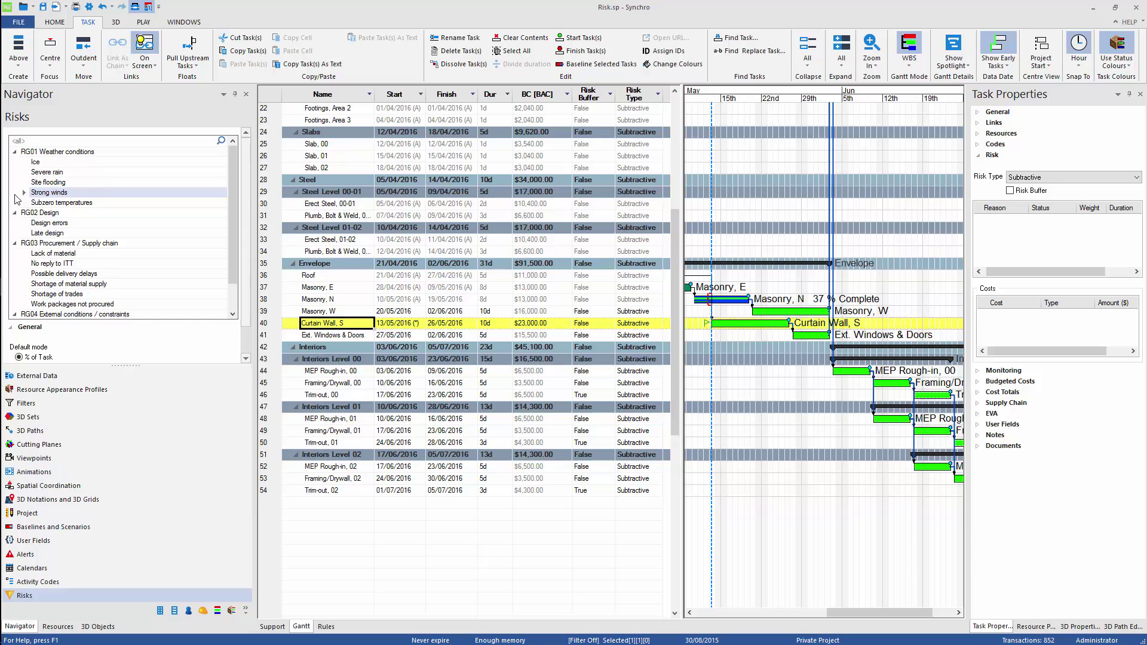
right_drag(95, 193, 357, 329)
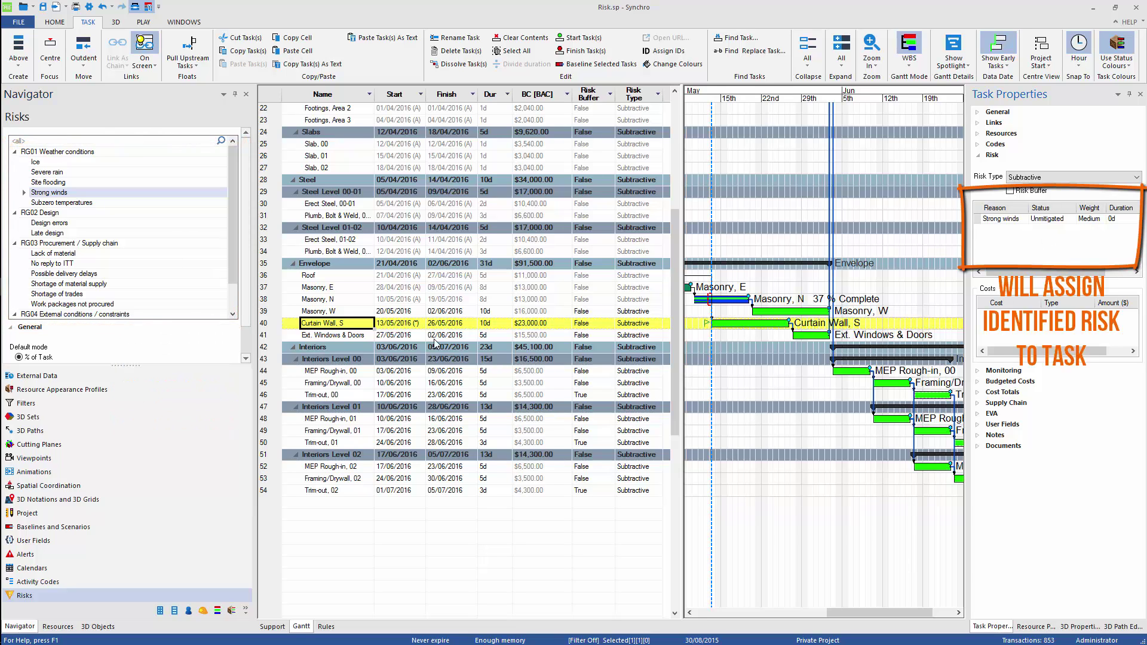
click(323, 312)
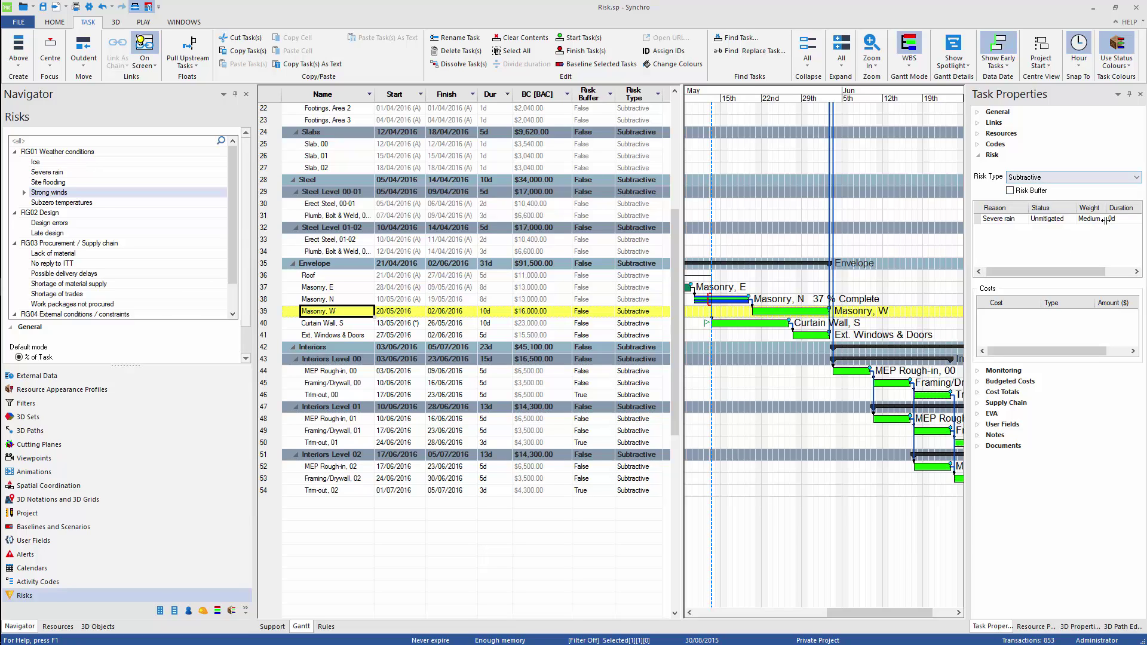
- Make Masonry, W an Additive risk task with a 2d Severe rain risk duration
click(1074, 177)
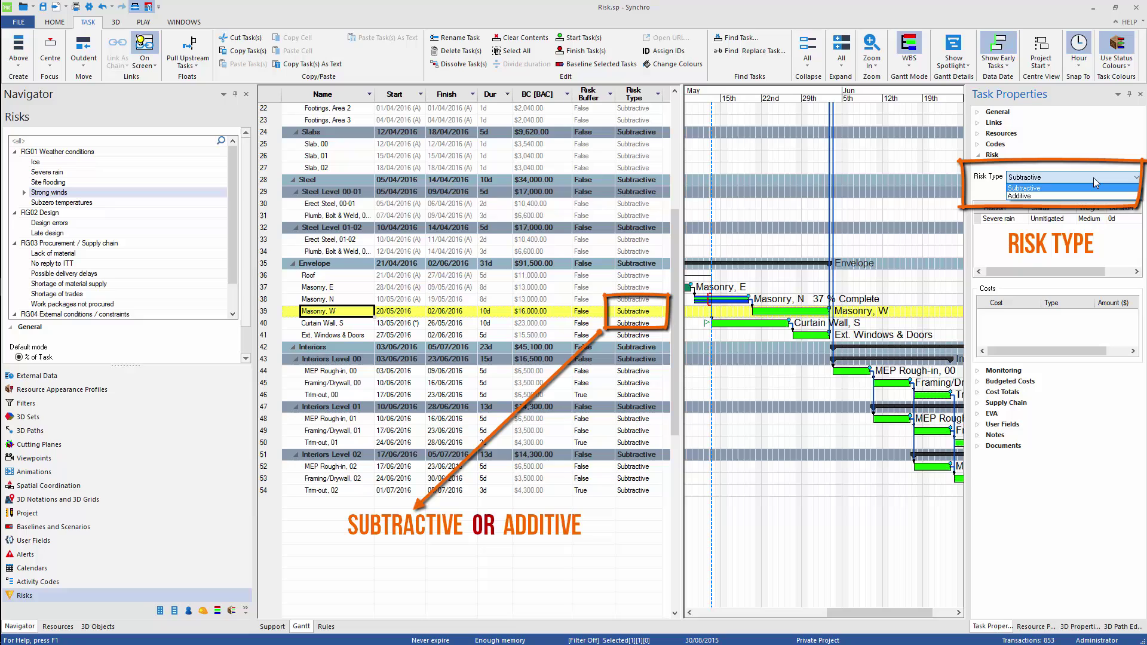
click(1075, 196)
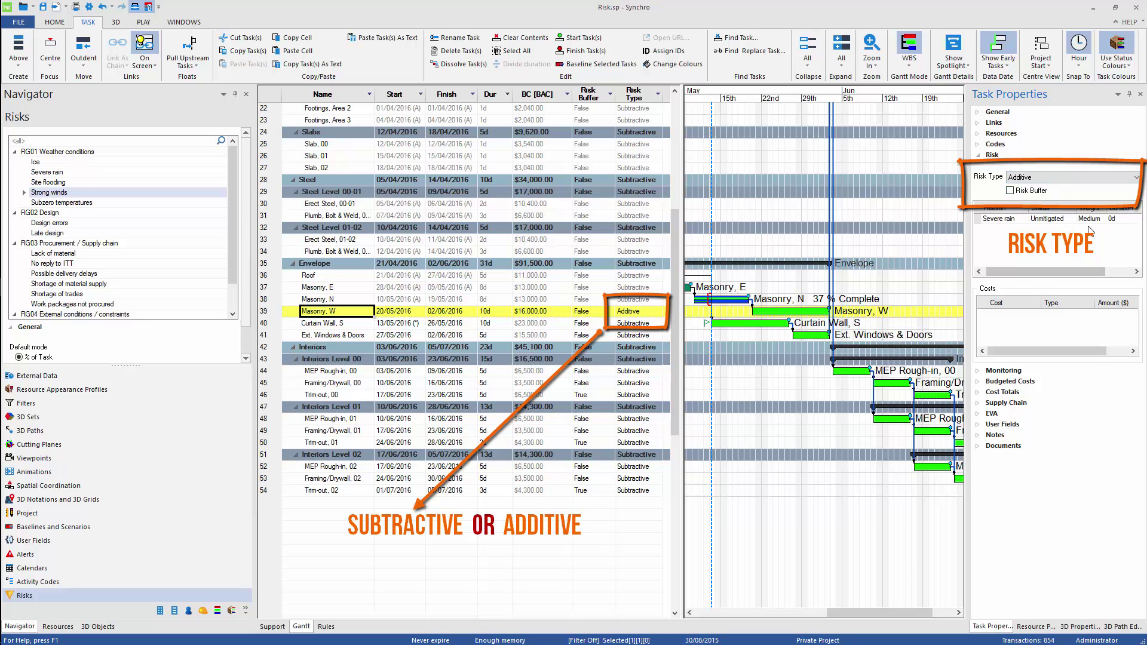
click(1126, 220)
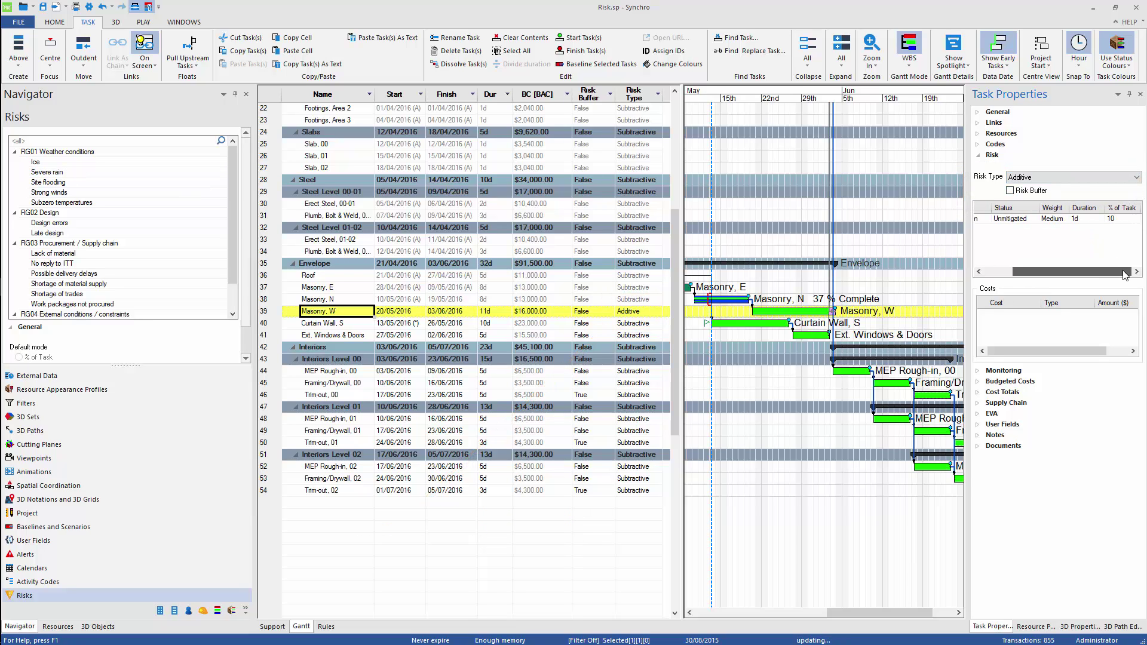
click(1095, 219)
double_click(1095, 218)
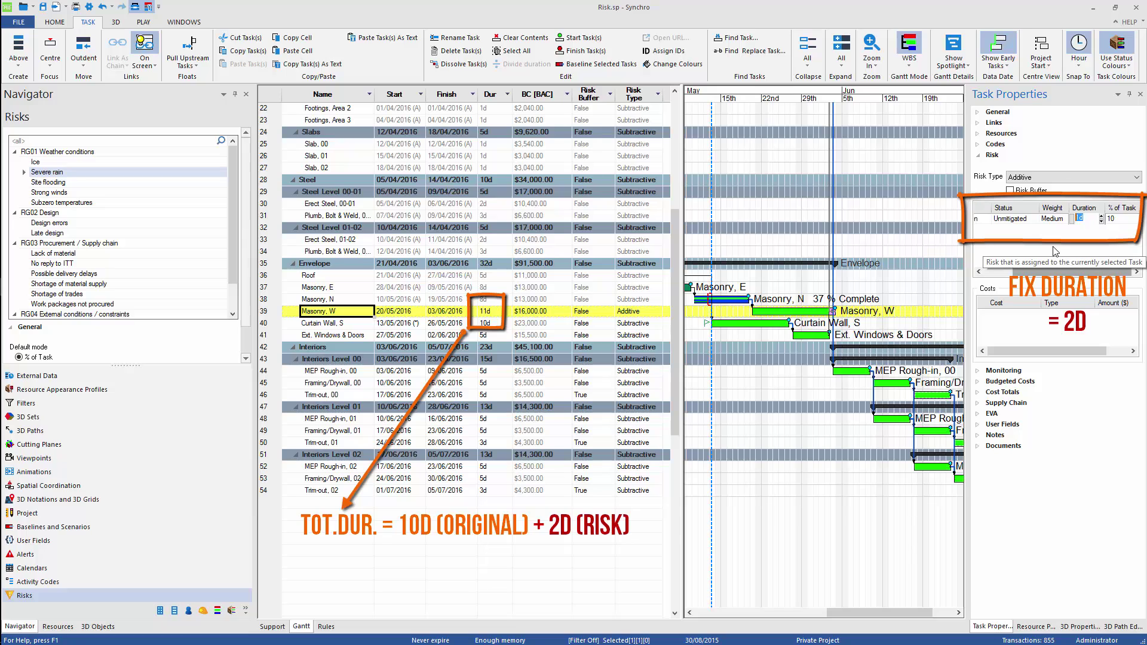
text(2)
key(Return)
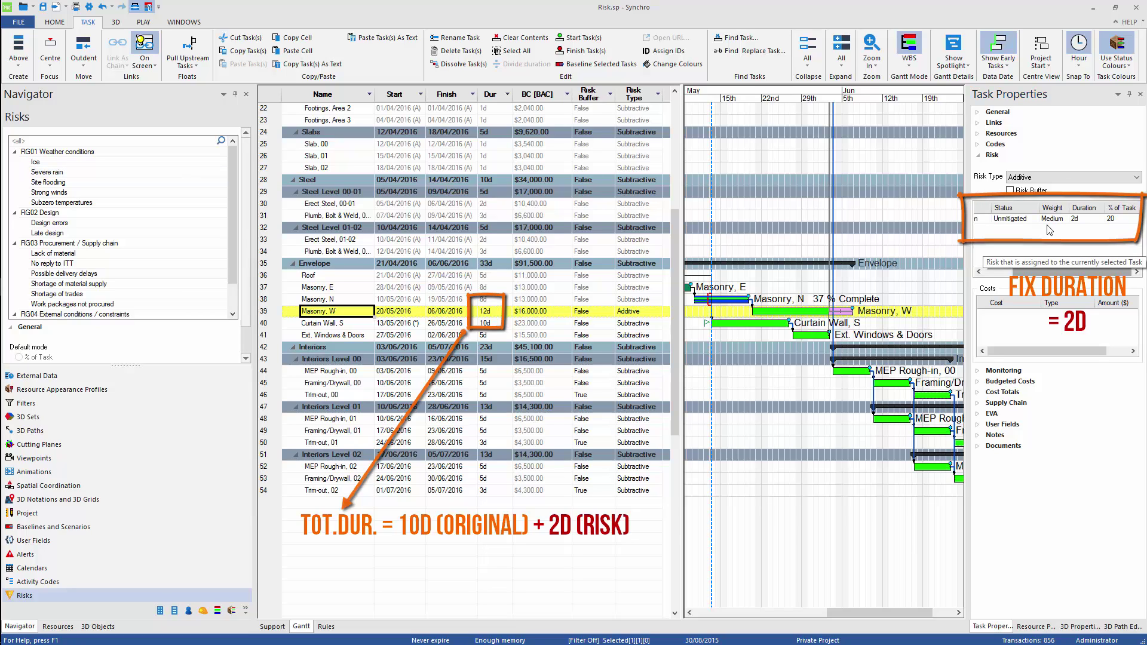
click(1064, 218)
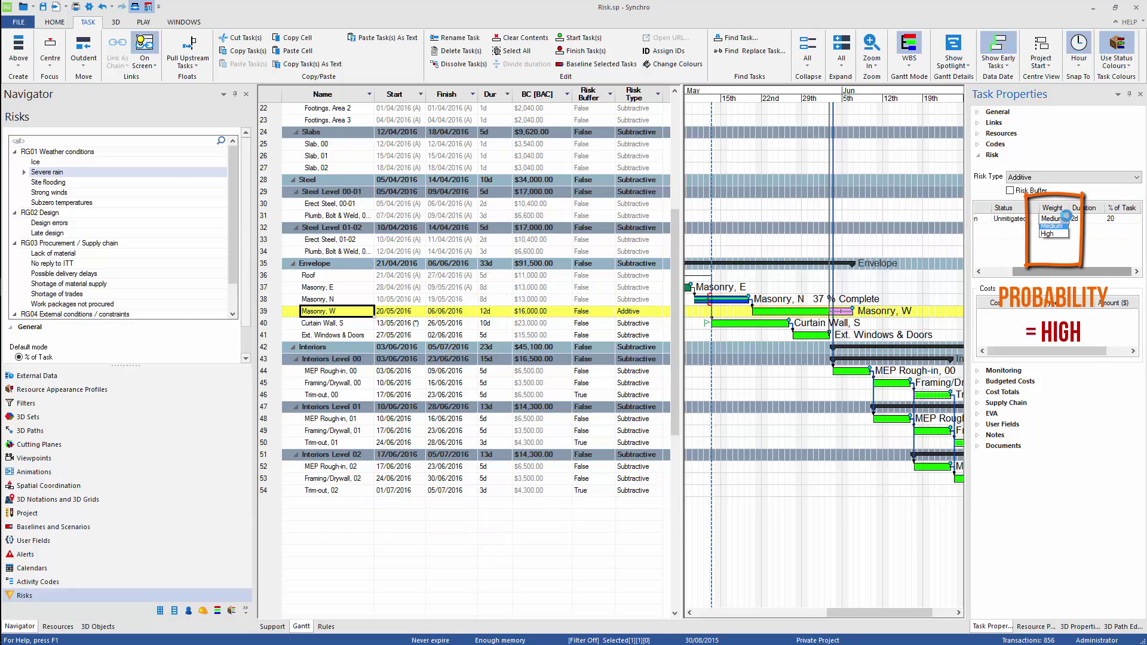
click(1065, 248)
click(1003, 272)
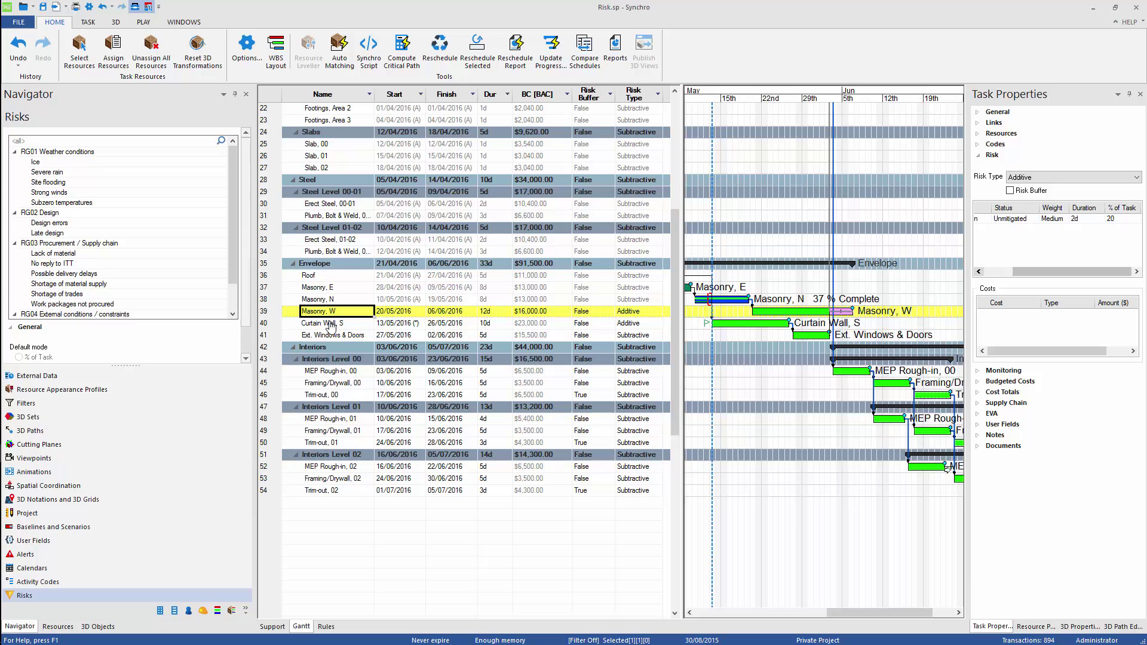
- Make Curtain Wall, S Additive with Strong winds assigned at a 5d risk duration
click(330, 323)
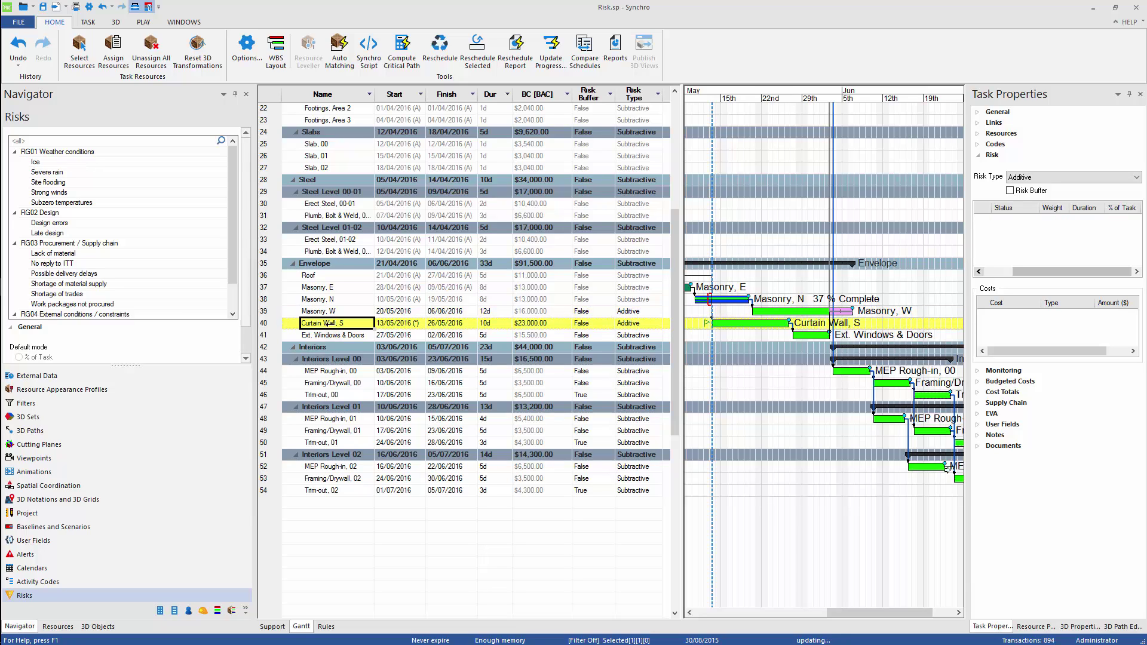
click(639, 326)
click(656, 326)
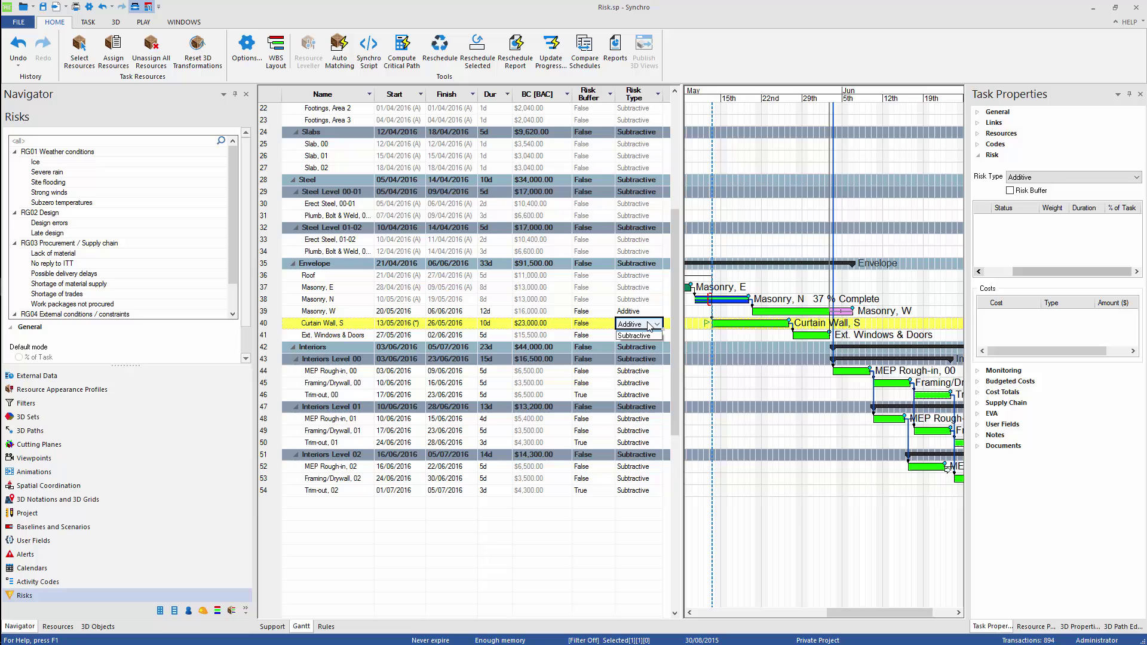
click(73, 193)
drag(185, 236, 351, 330)
click(1083, 219)
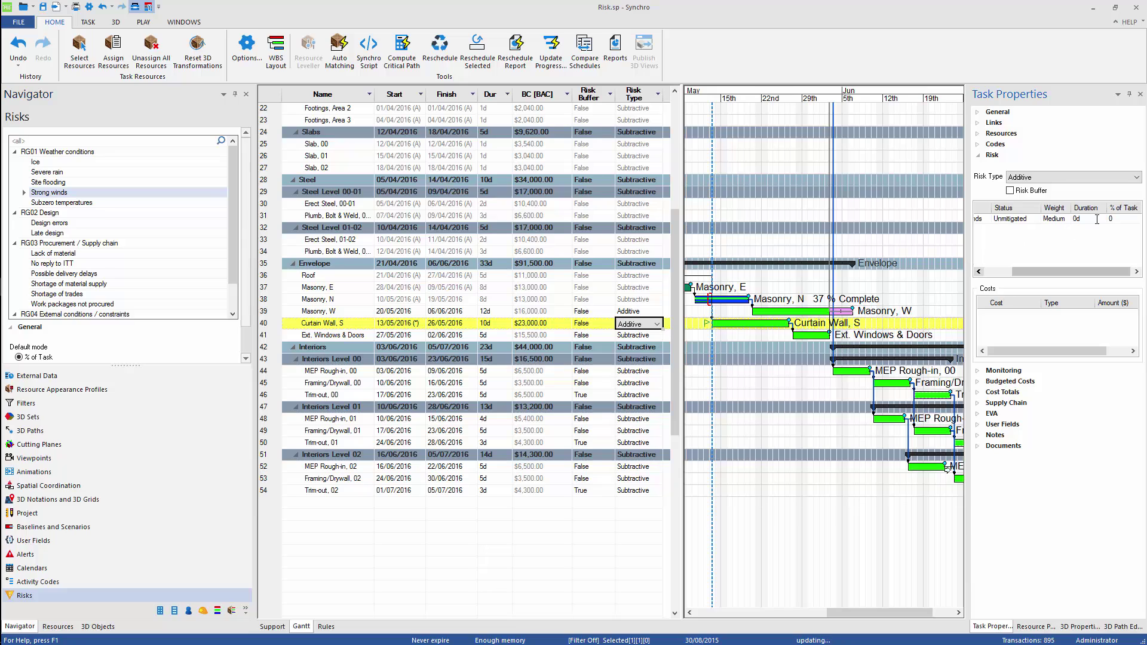
text(1d5d)
key(Return)
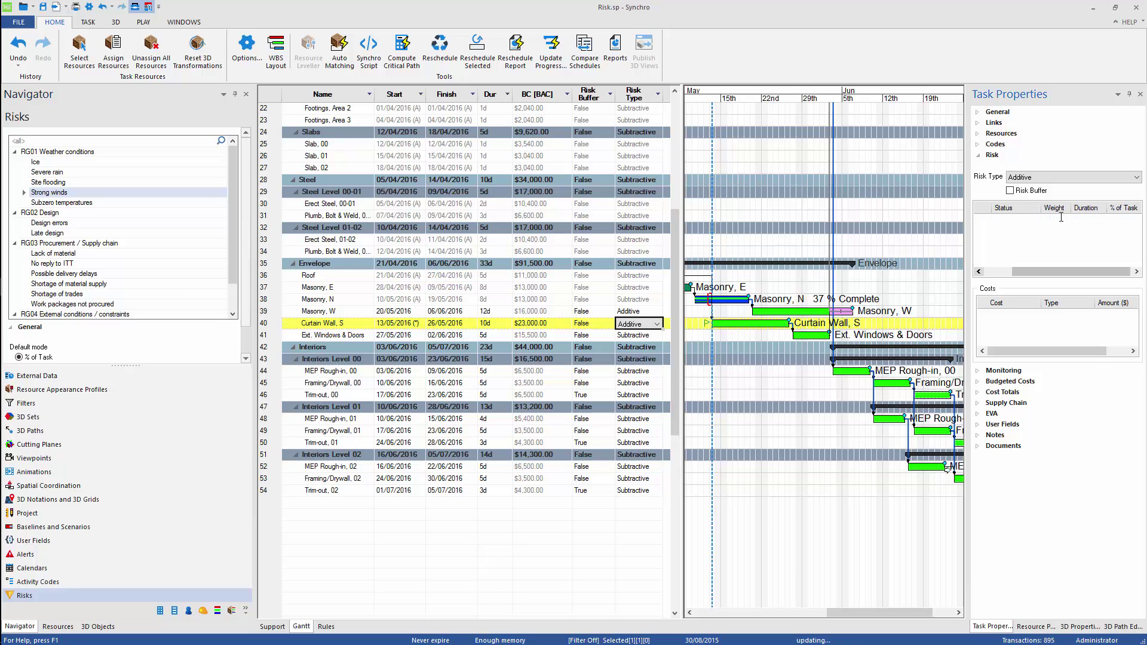
click(303, 325)
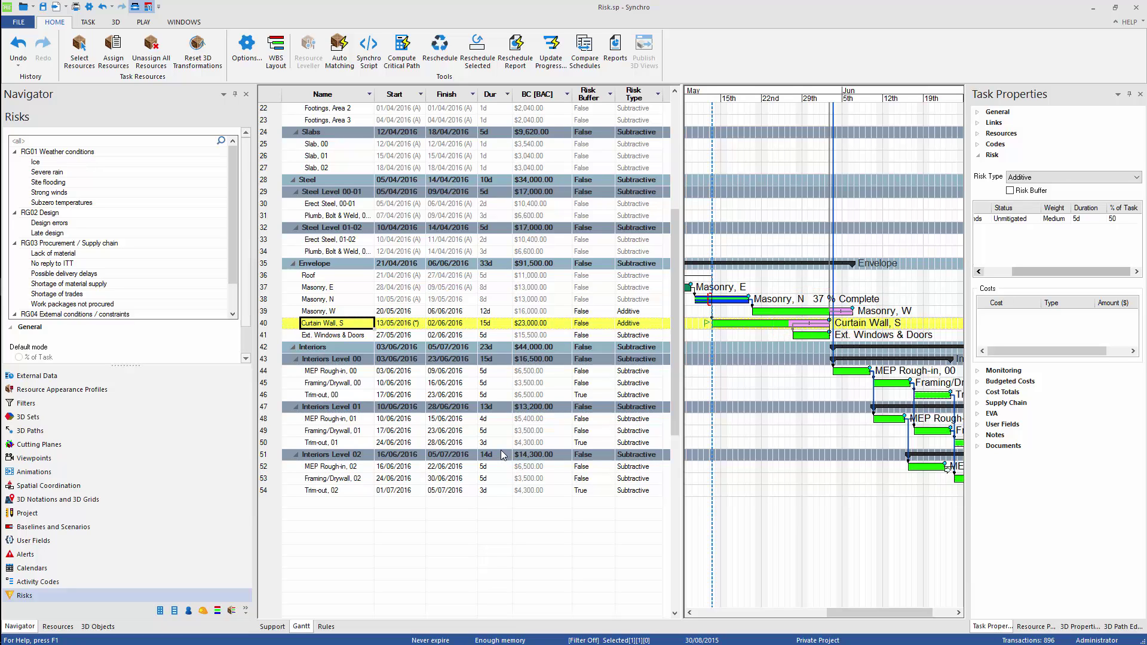
- Assign the Lack of material risk to MEP Rough-in, 00, 01 and 02
click(344, 371)
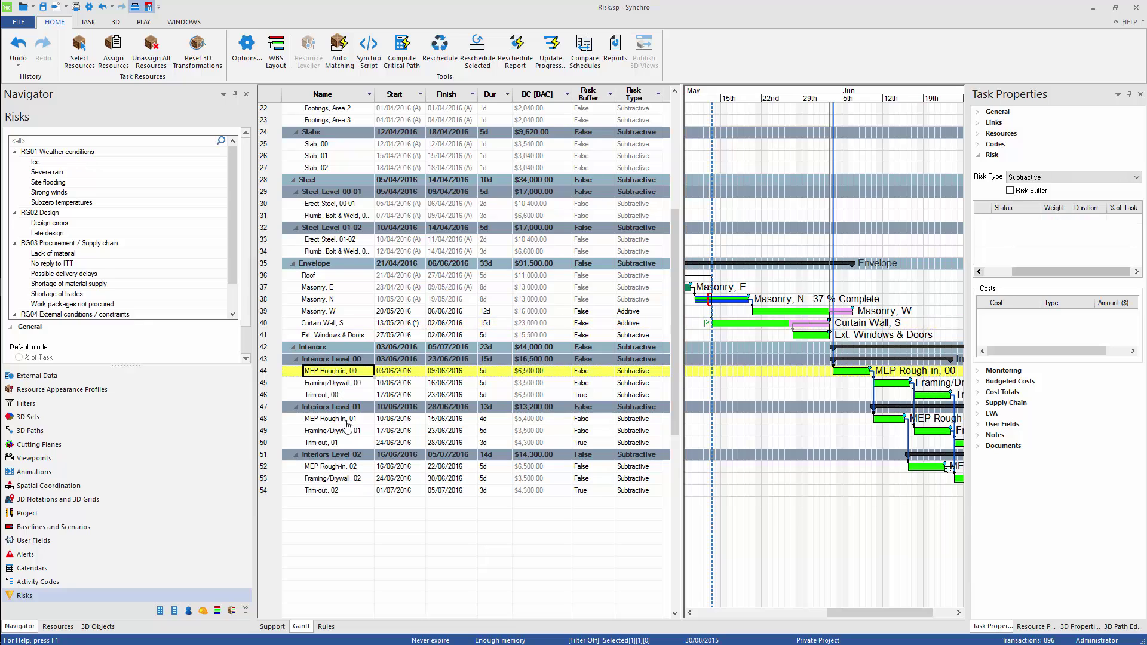
ctrl+click(348, 420)
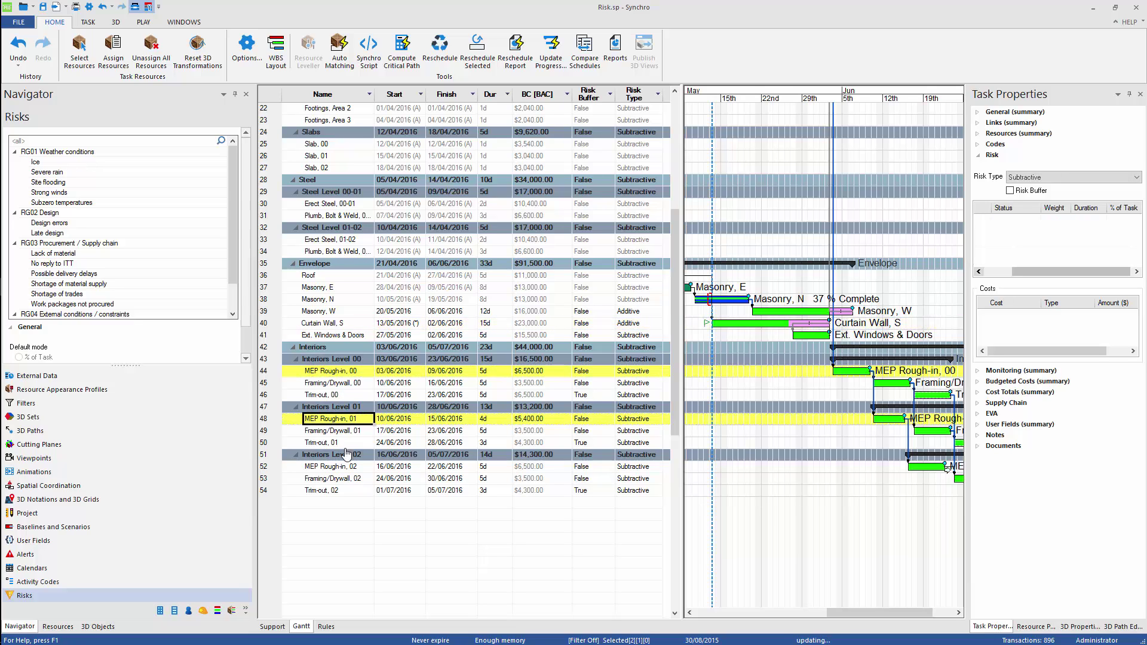
ctrl+click(347, 467)
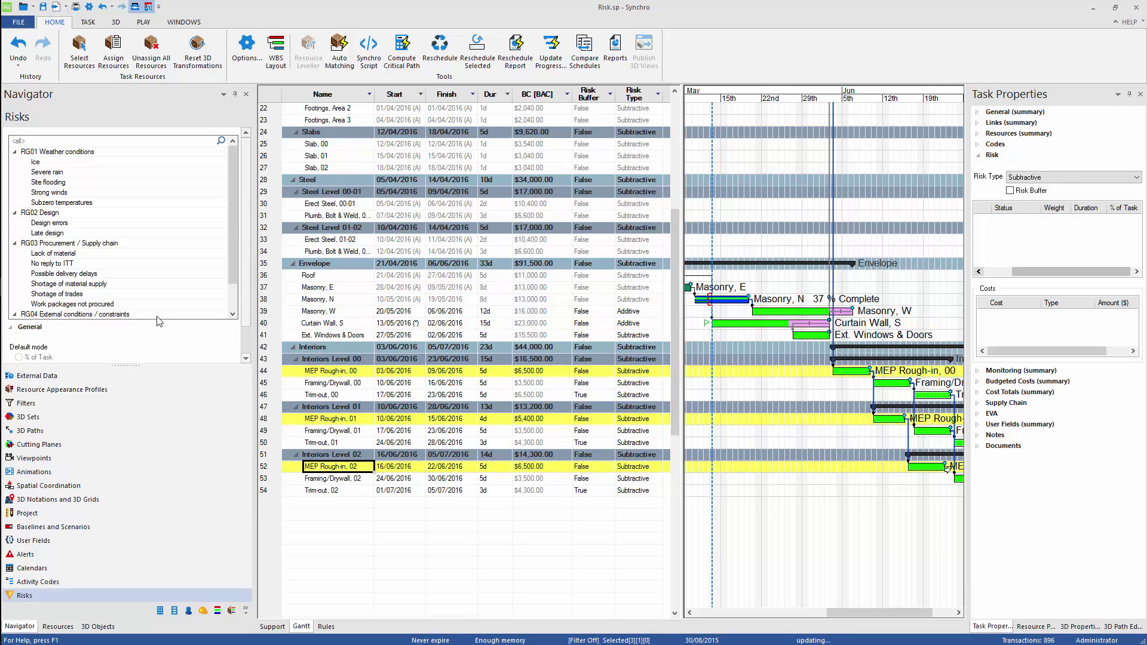
click(63, 255)
drag(149, 275, 322, 371)
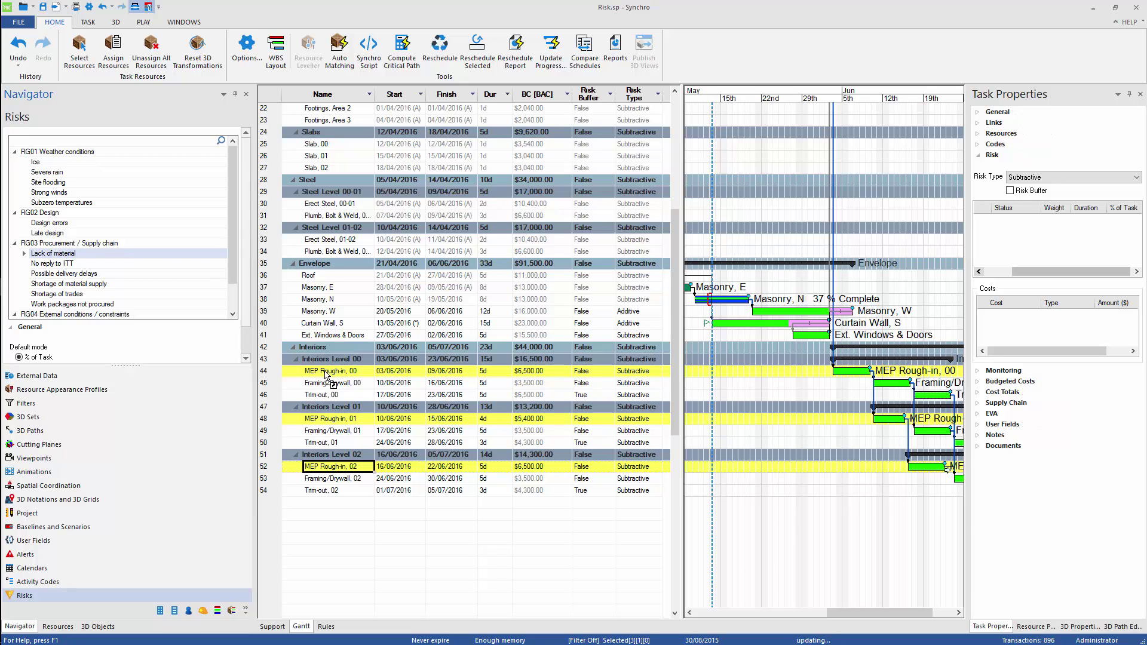
drag(73, 258, 325, 428)
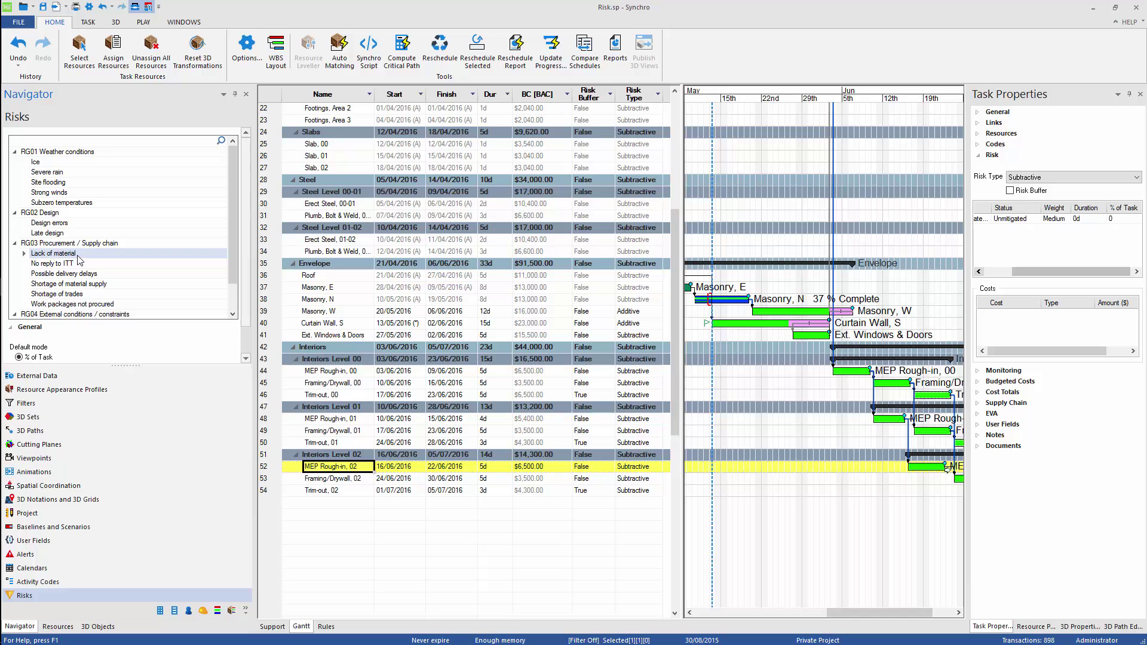
drag(80, 260, 353, 370)
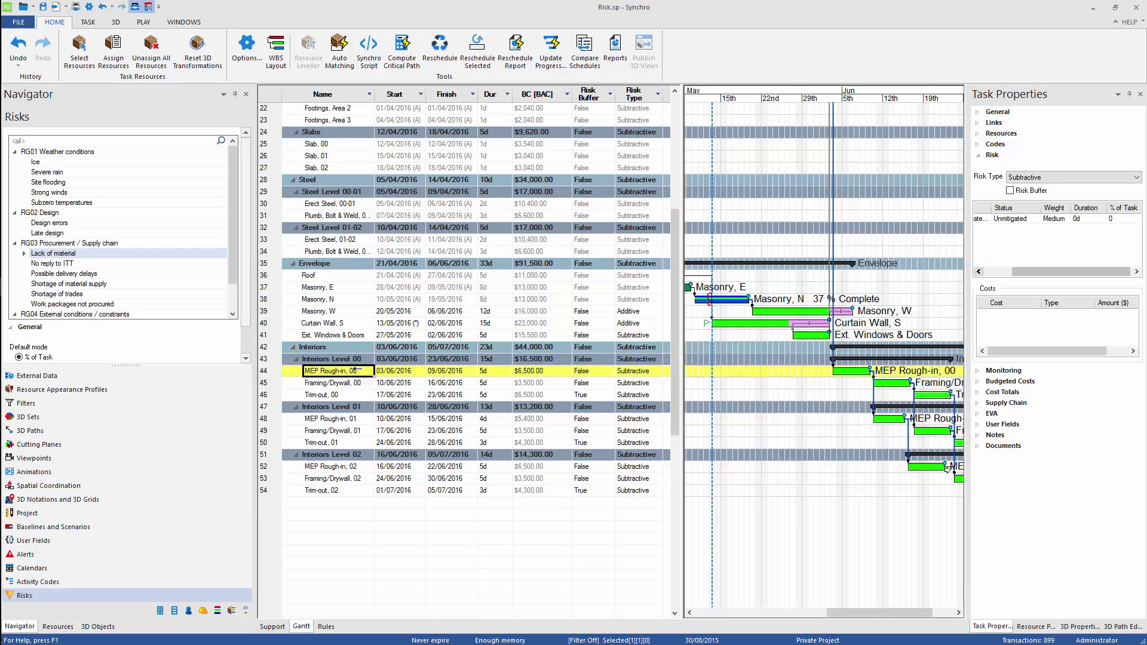
- Set Risk Type to Additive for all three MEP Rough-in tasks
click(645, 369)
click(648, 396)
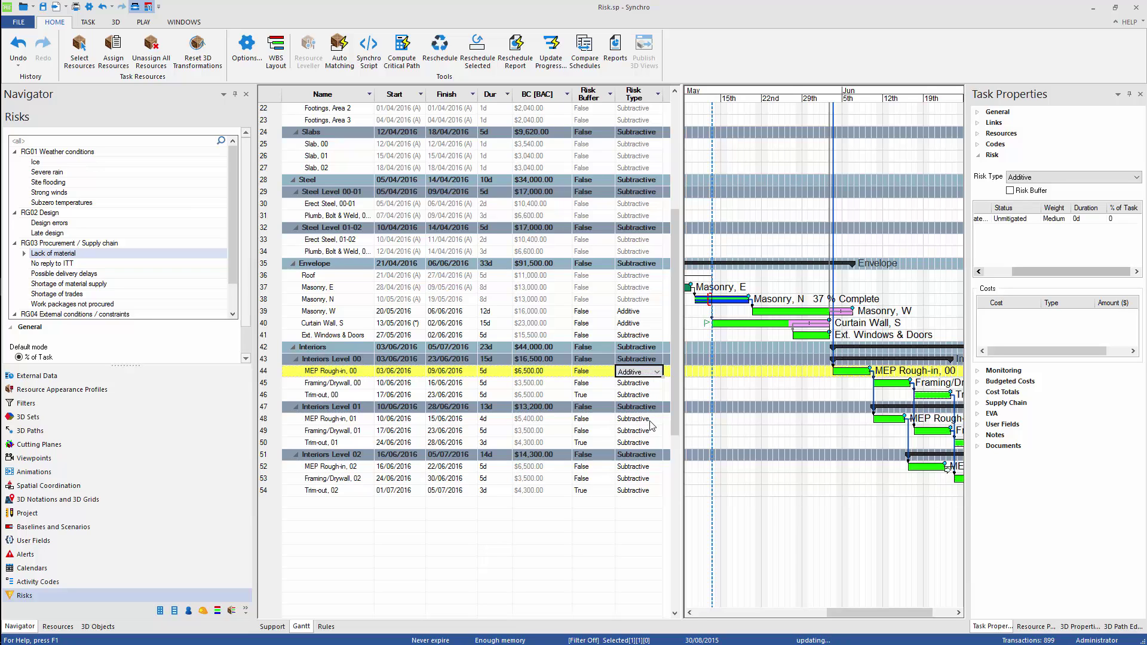
click(639, 420)
click(657, 420)
click(650, 445)
click(639, 466)
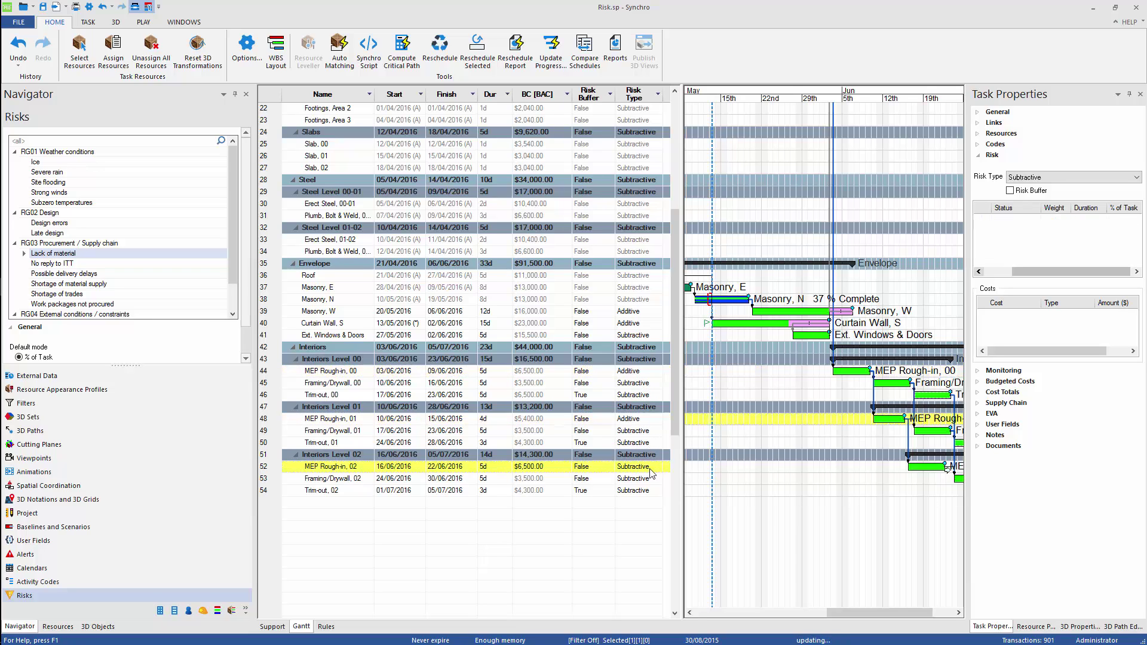
click(639, 466)
click(657, 467)
click(632, 478)
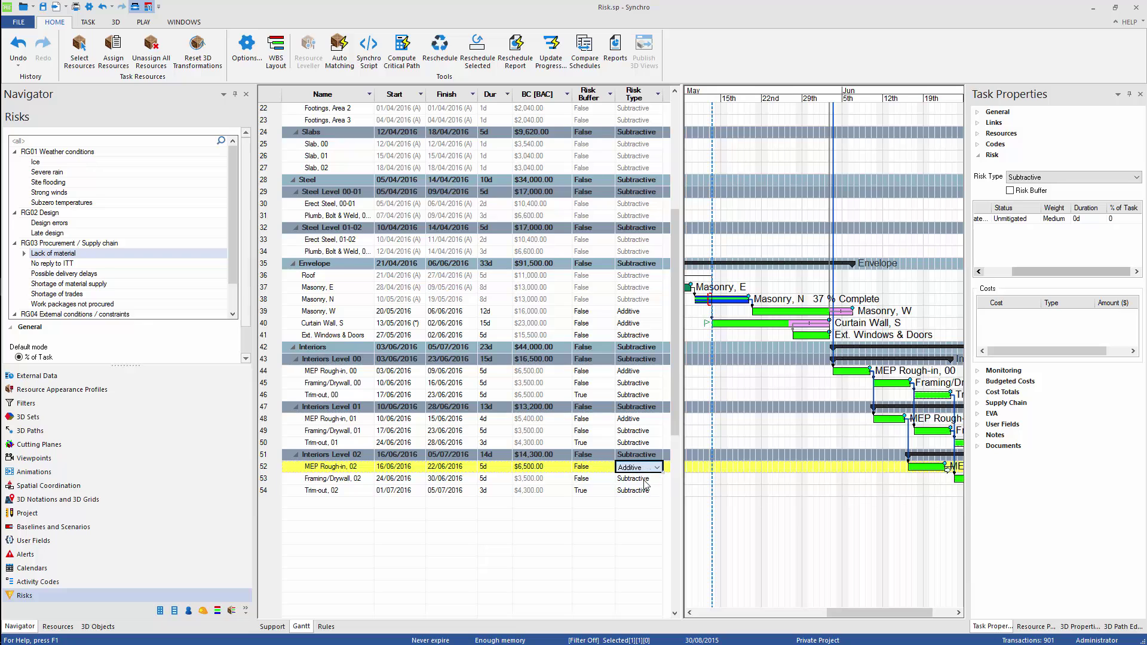
click(631, 371)
click(635, 467)
click(637, 469)
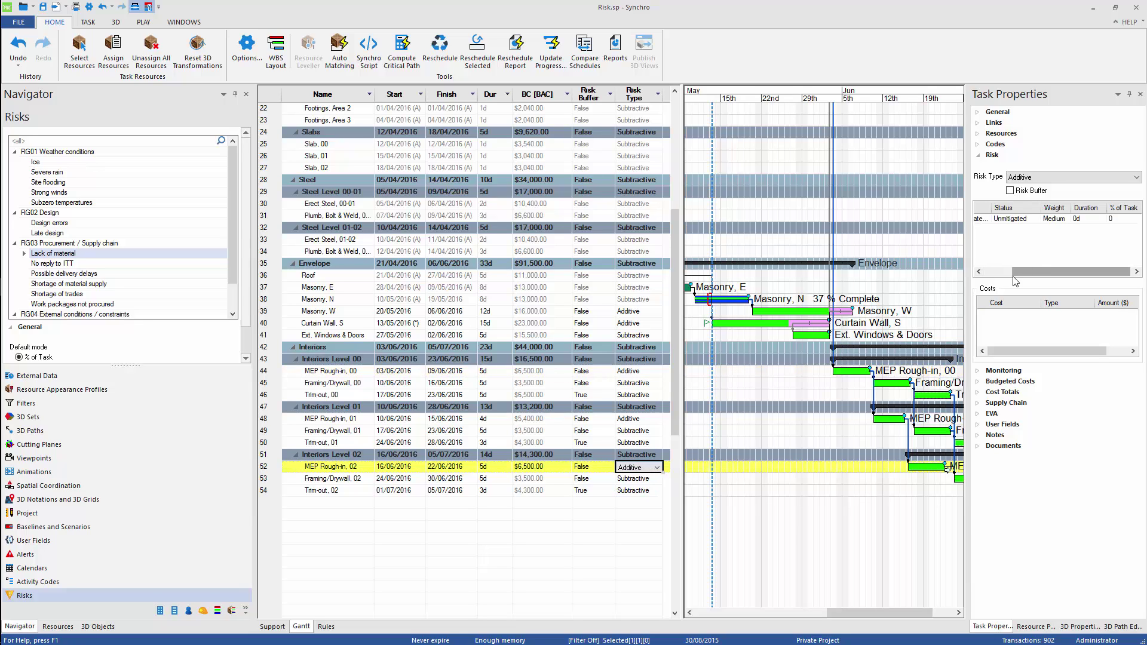
- Give each MEP Rough-in task a 2d risk duration and reschedule the project
click(1092, 217)
key(Return)
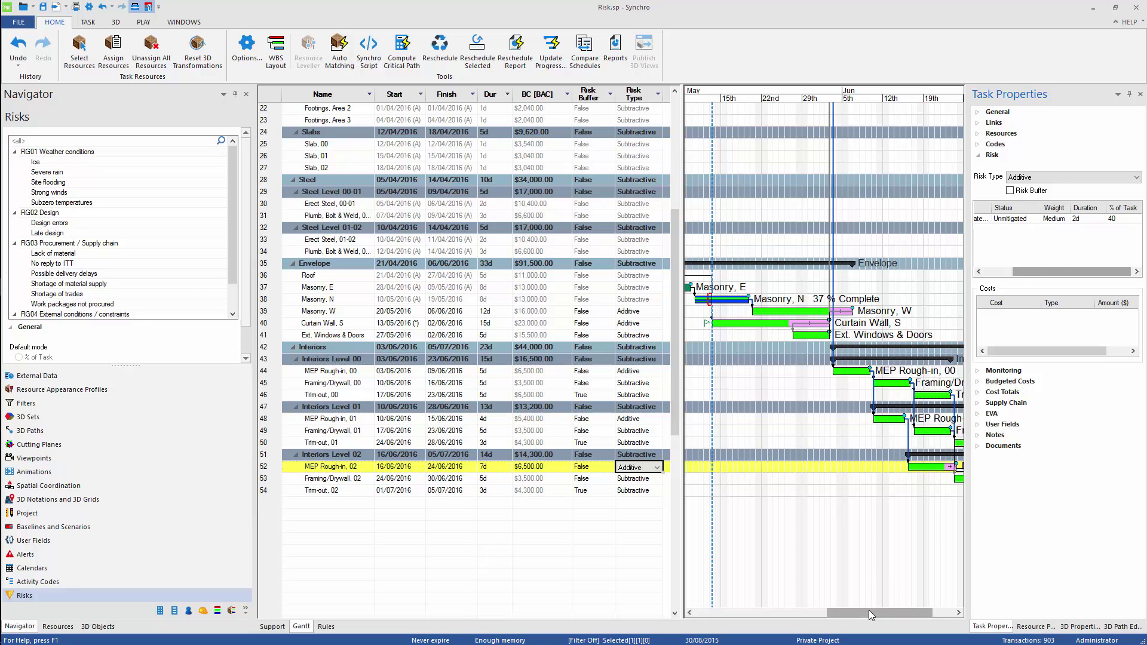
drag(871, 612, 892, 613)
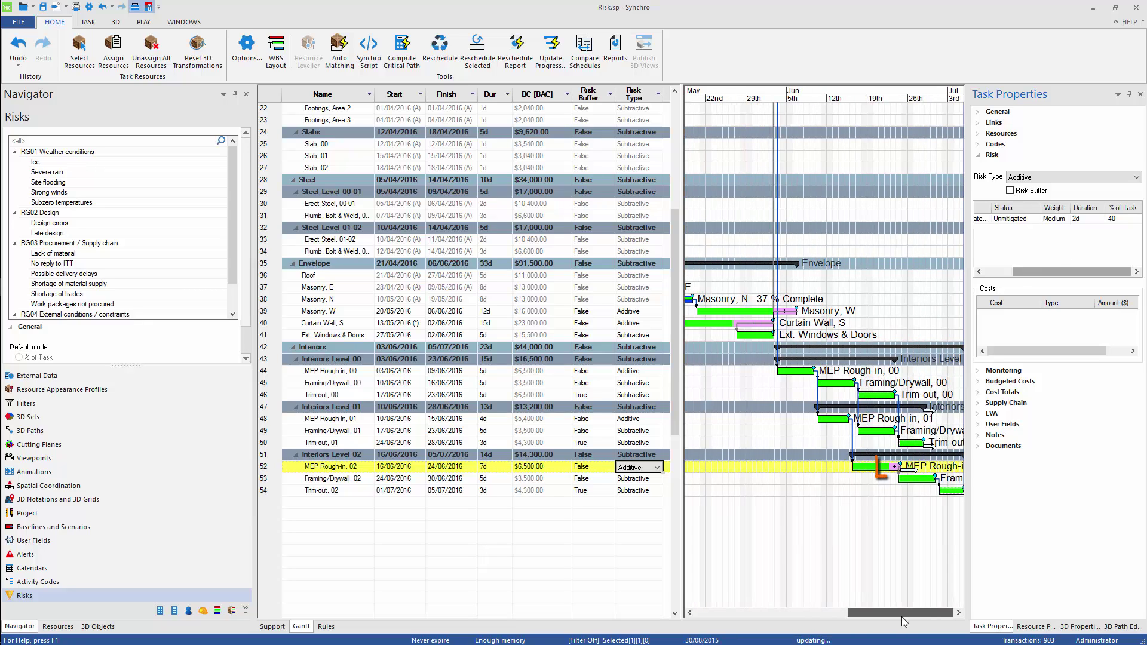
click(647, 420)
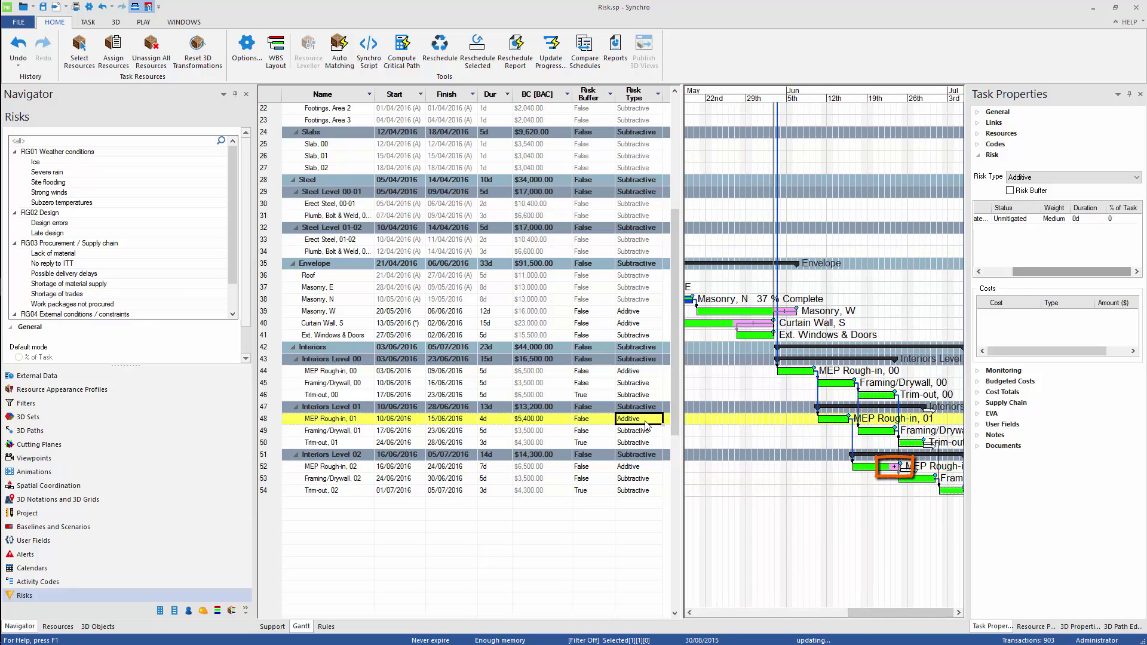
click(1081, 220)
text(2)
key(Return)
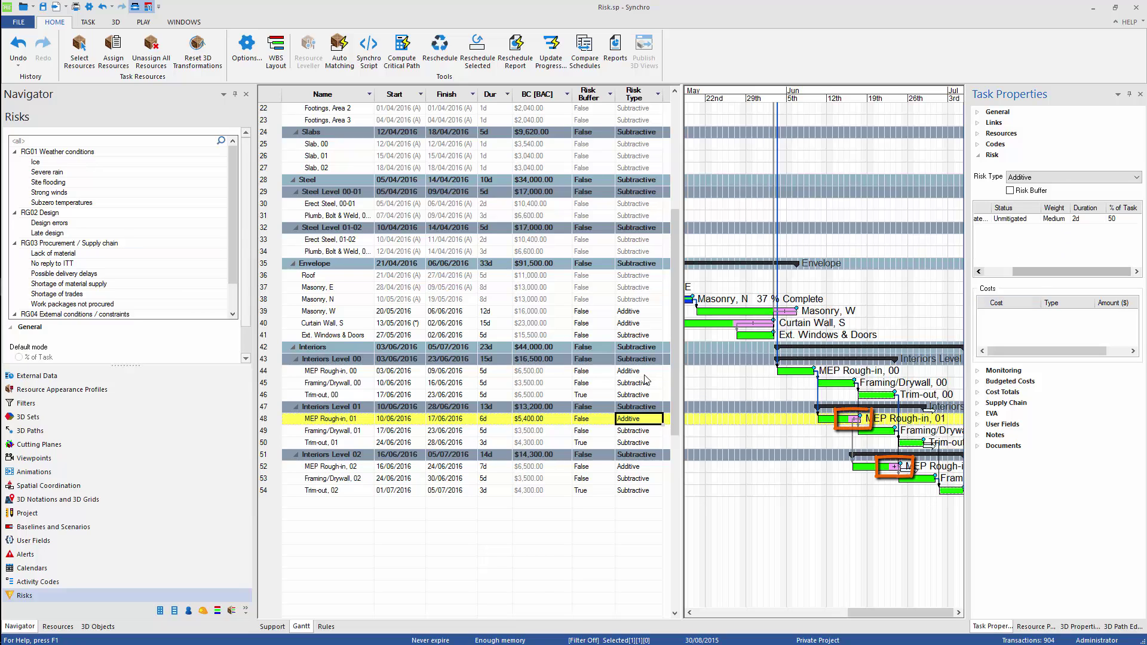
click(645, 371)
click(1081, 219)
text(2)
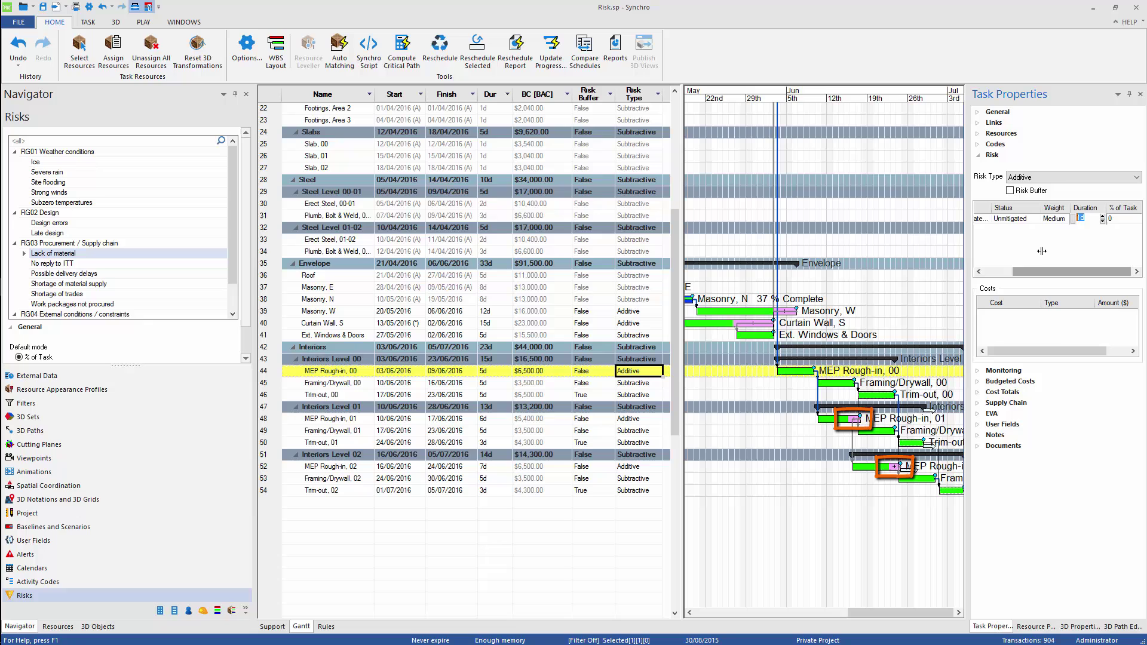
key(Return)
click(938, 420)
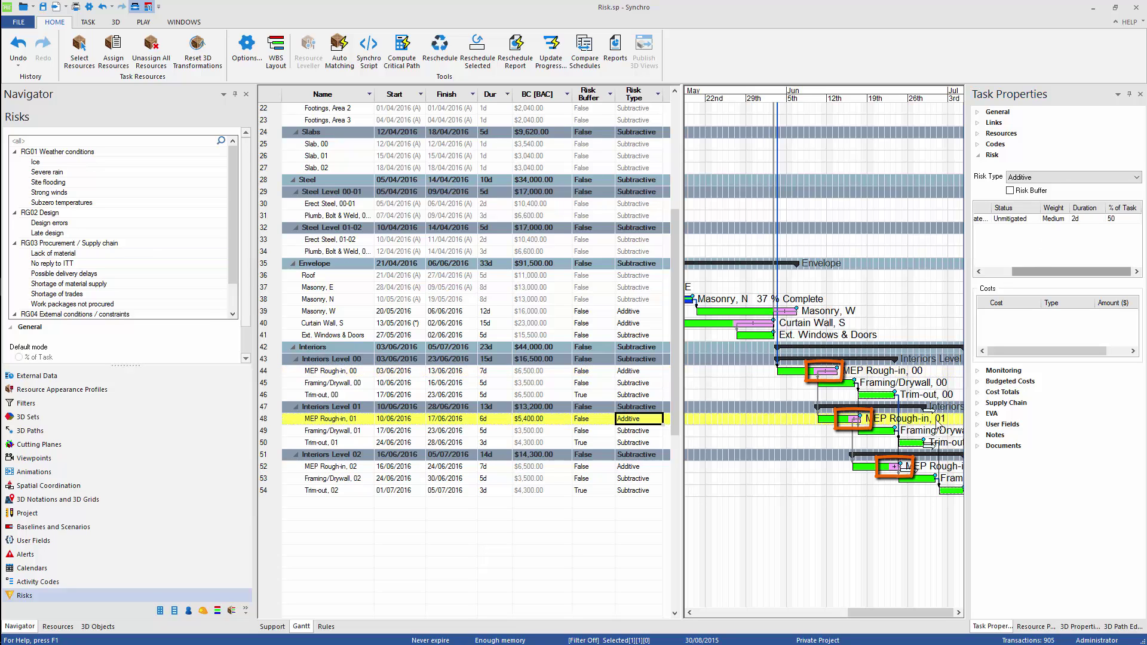
click(440, 47)
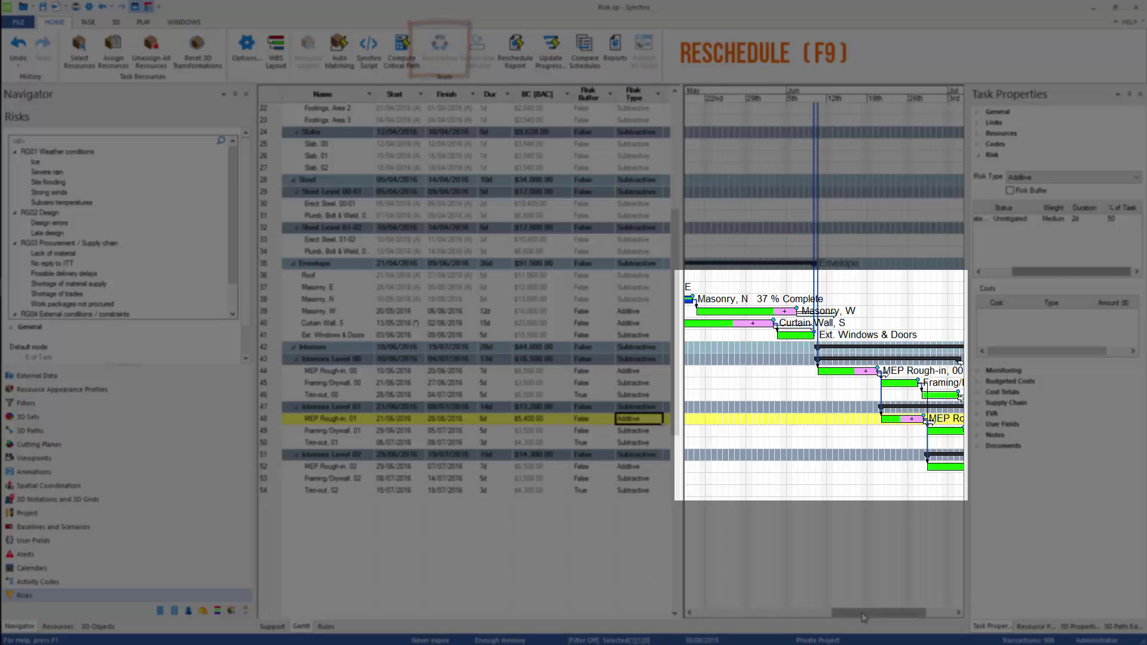
drag(878, 619, 930, 622)
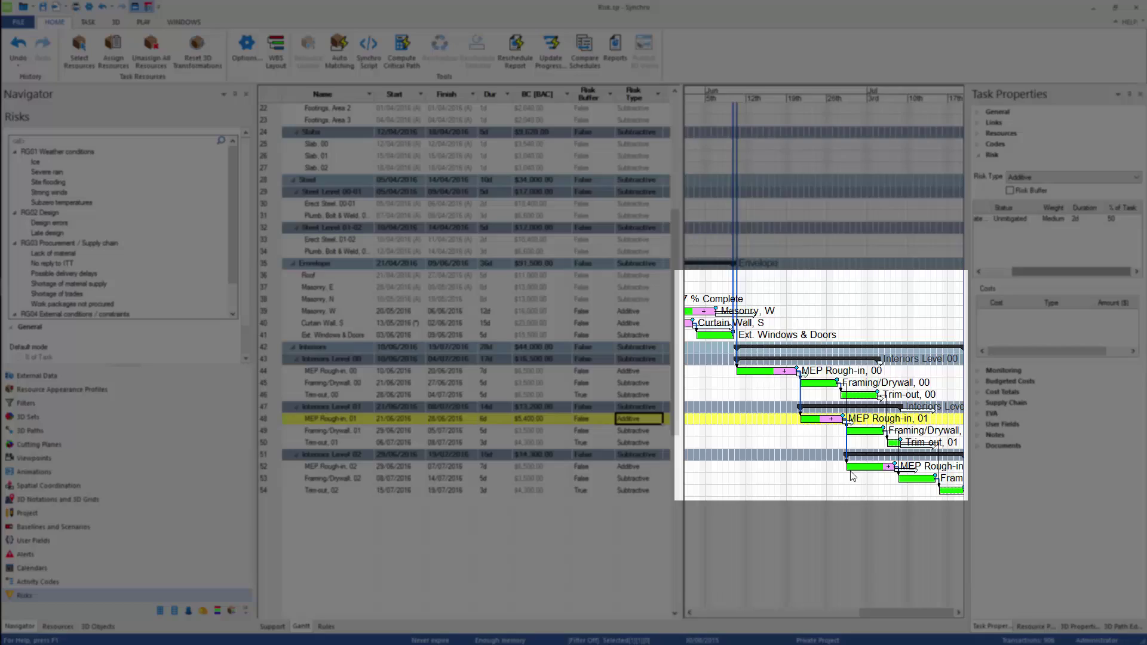
drag(885, 619, 825, 621)
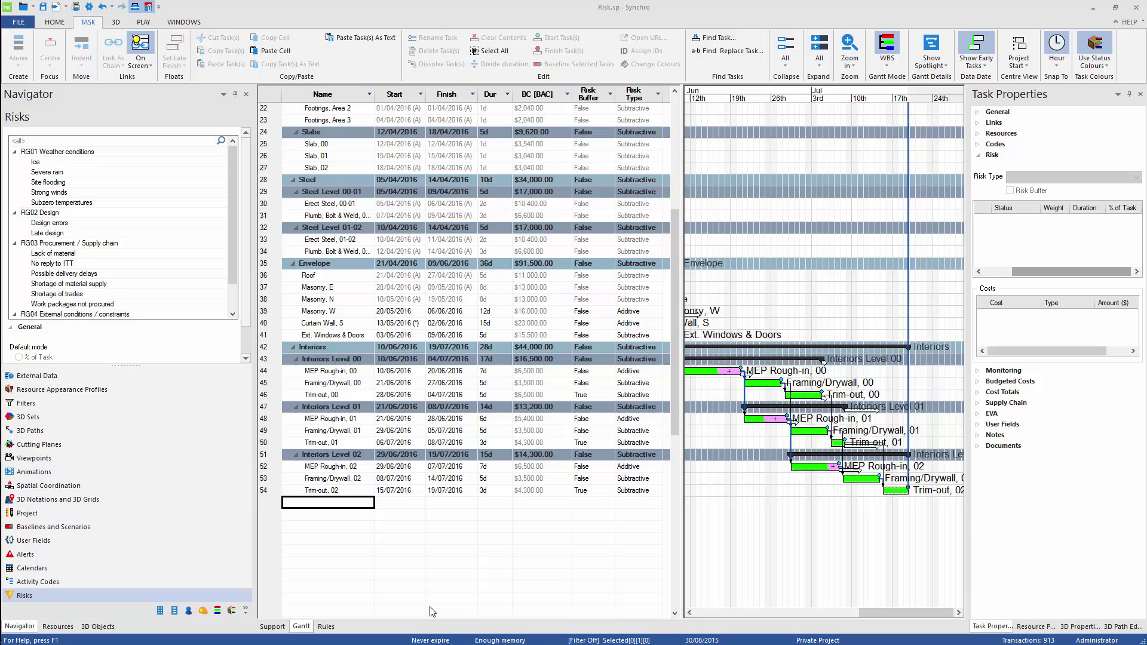
- Add a new last task named 'Risk buffer (TRA - Time-risk allowance)'
click(334, 503)
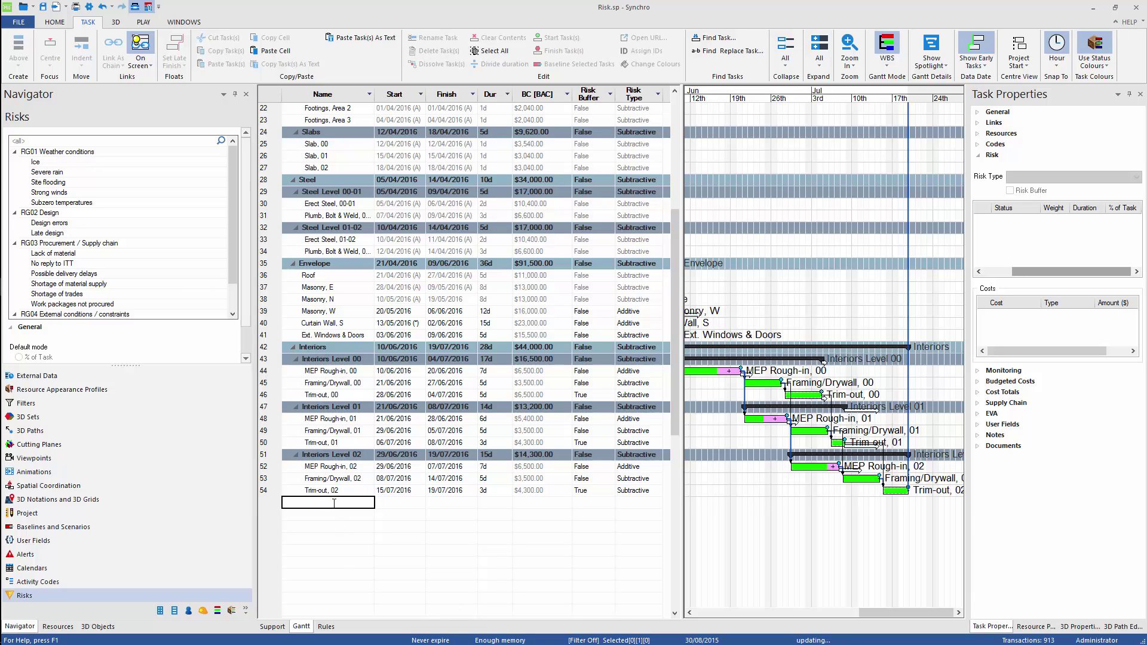
text(Risk buffer ()
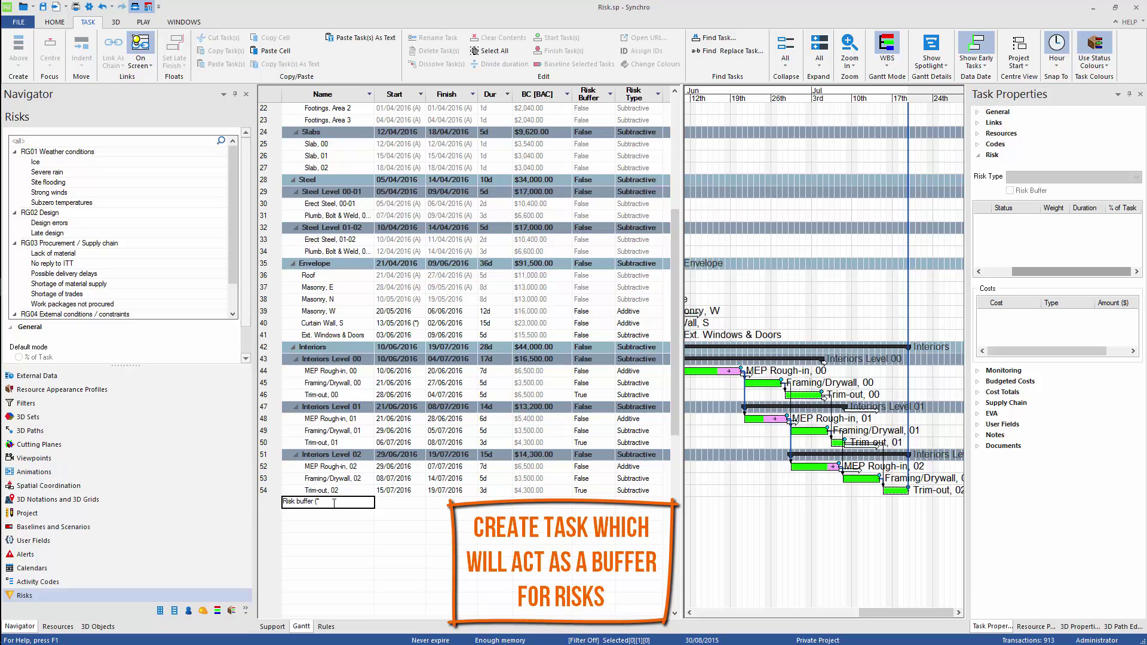
text(FIowance))
key(Return)
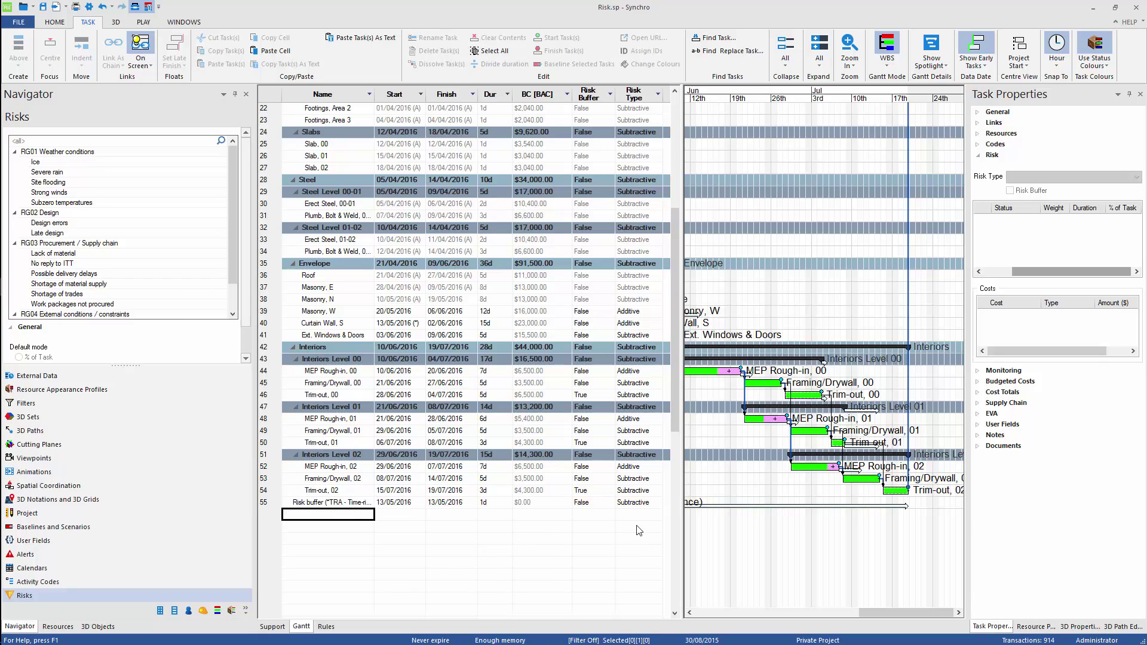
- Select Trim-out, 00 together with the new Risk buffer task
click(549, 506)
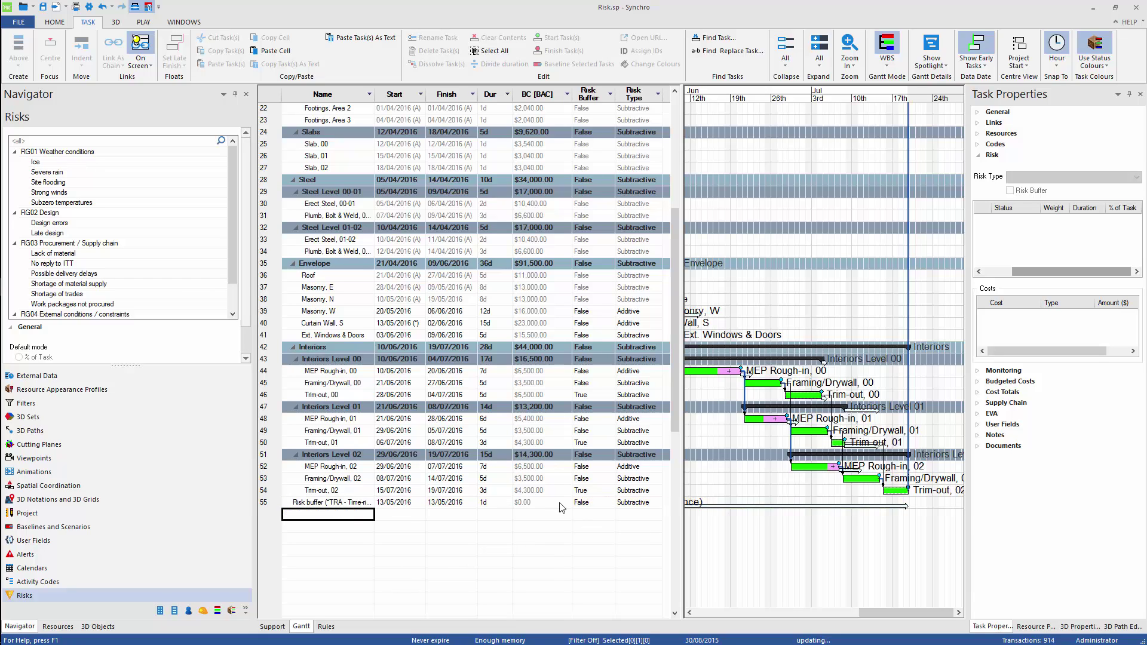
click(338, 396)
ctrl+click(344, 503)
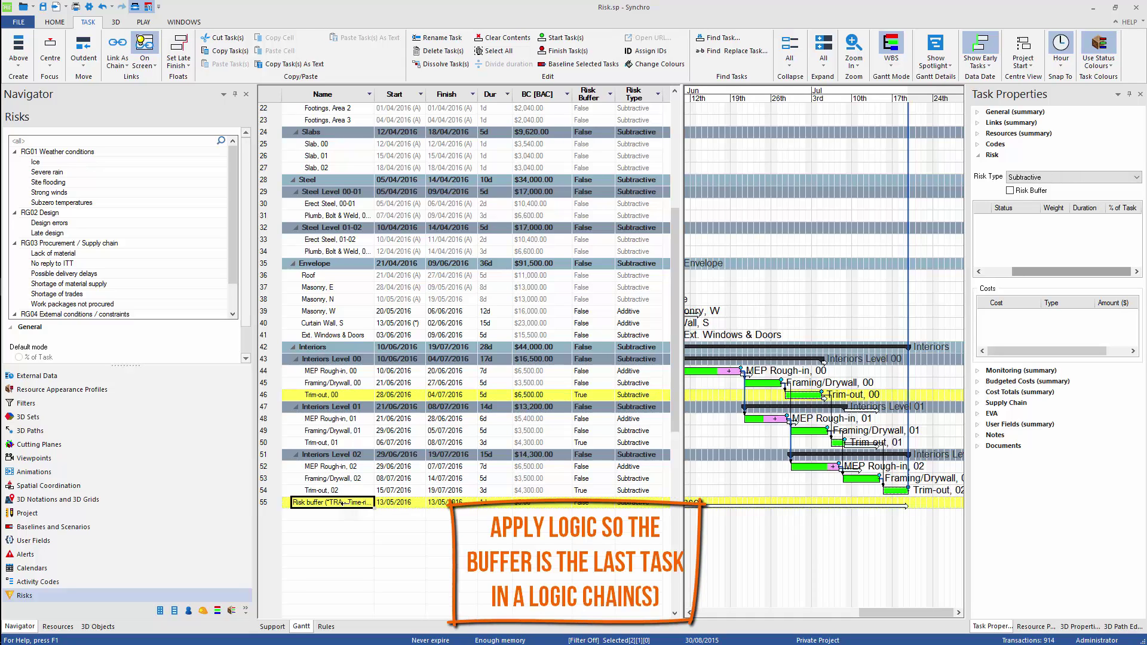
- Link Trim-out, 02 to the Risk buffer task with Ctrl+L
click(361, 444)
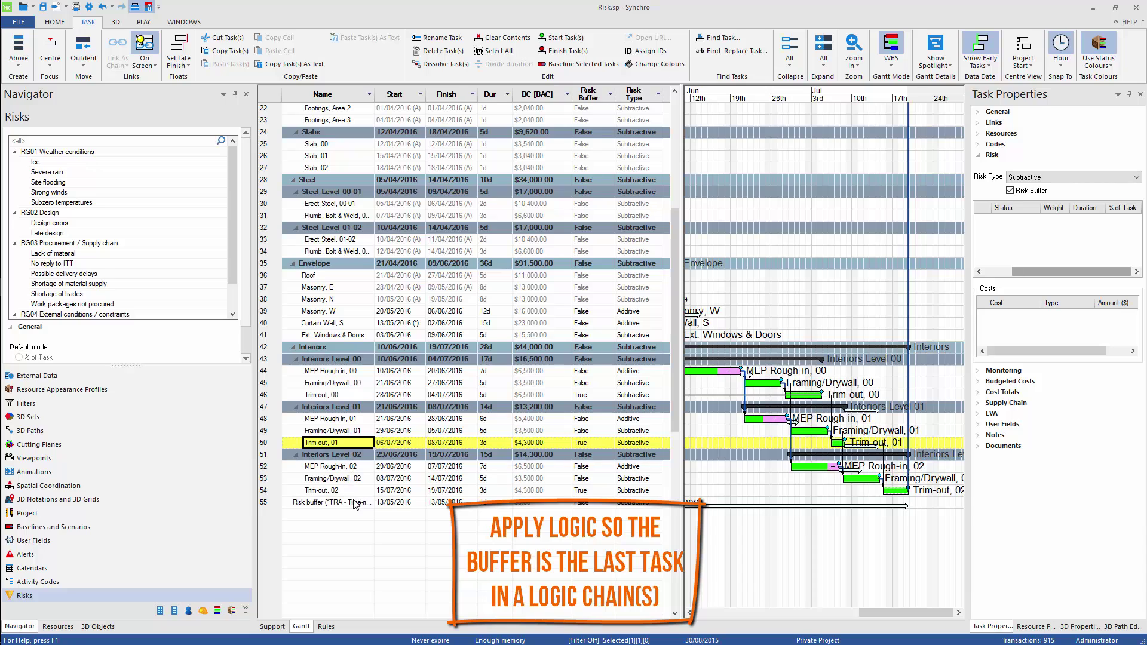
click(347, 494)
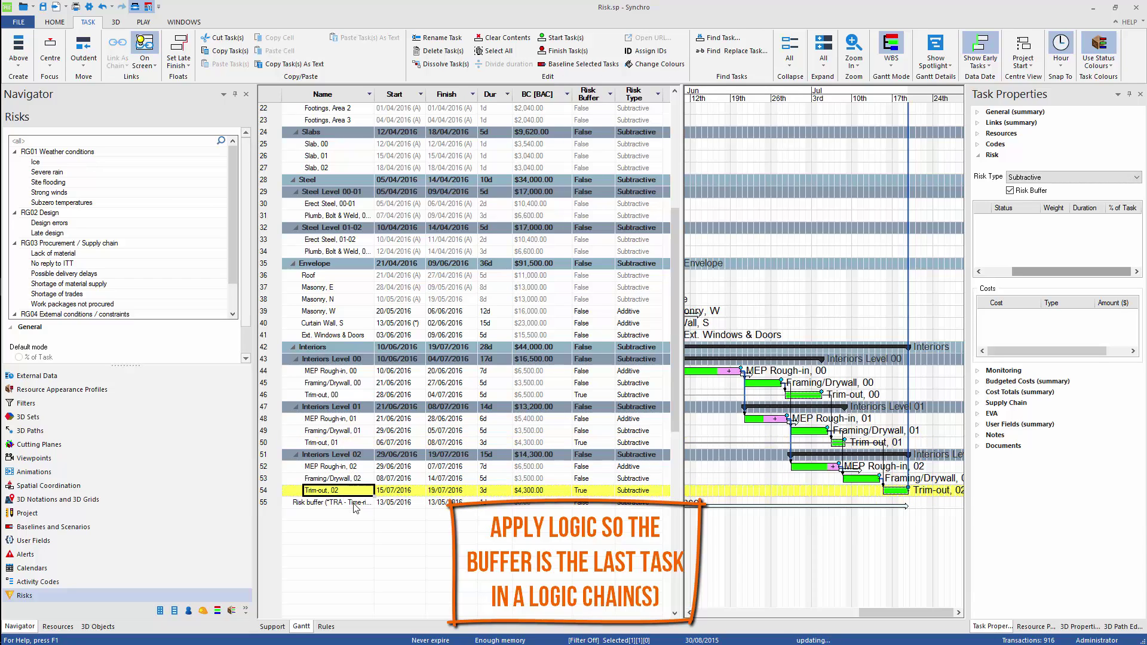
ctrl+click(355, 503)
key(ctrl+l)
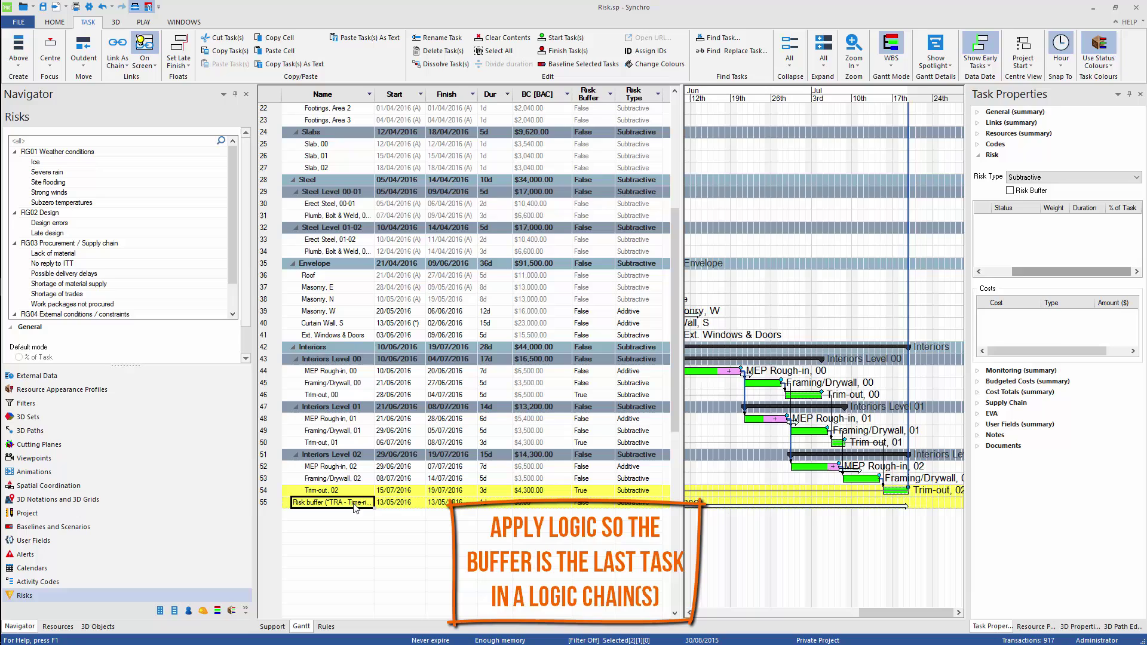
click(358, 504)
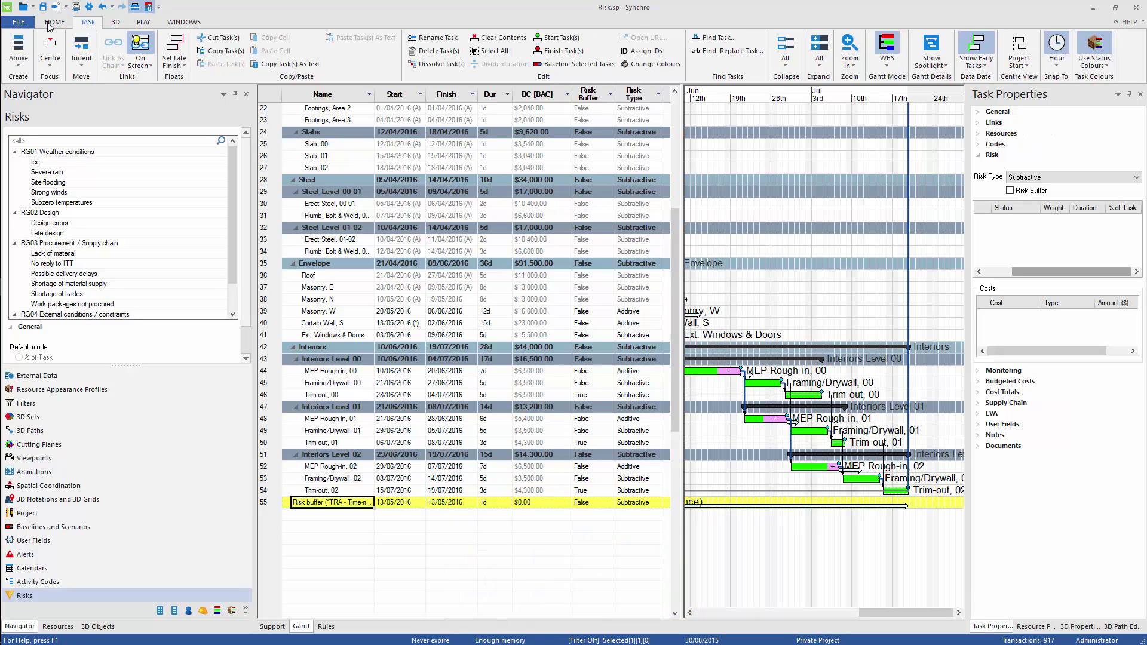
- Reschedule the project and set the Risk buffer task's Risk Buffer to True
click(54, 22)
click(434, 52)
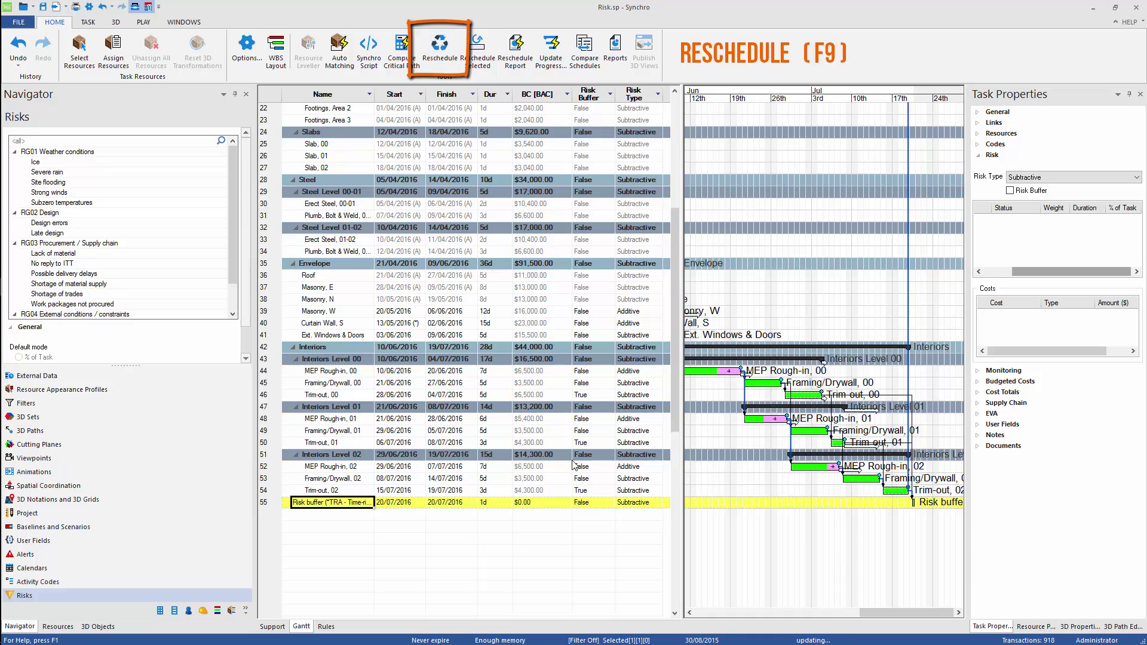
click(602, 507)
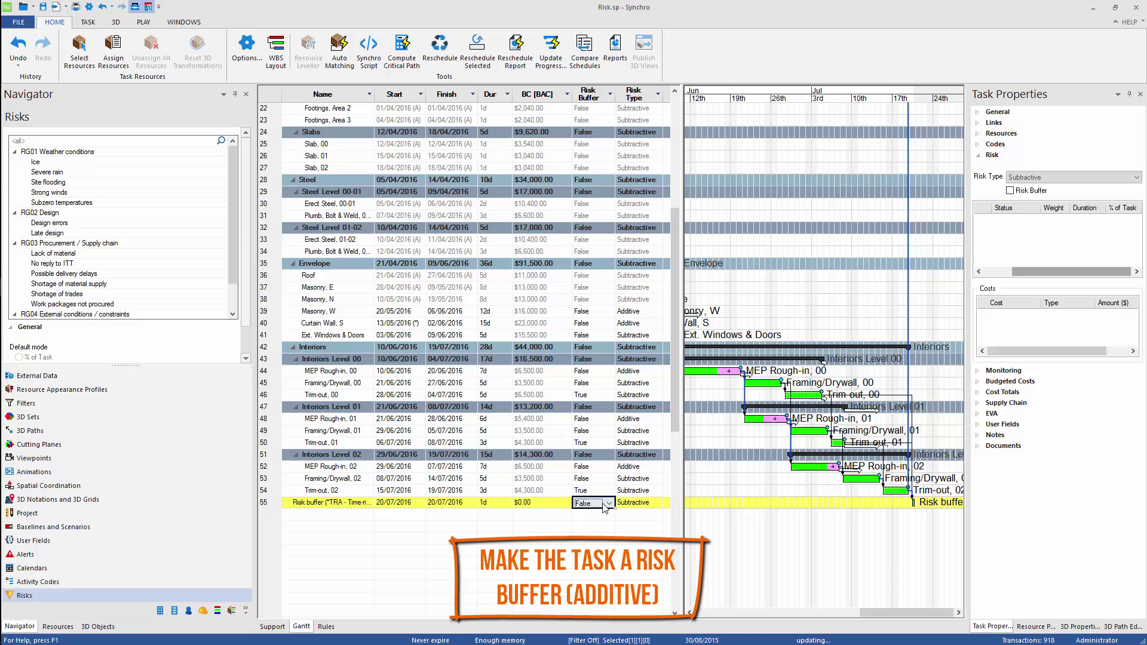
click(607, 505)
click(595, 520)
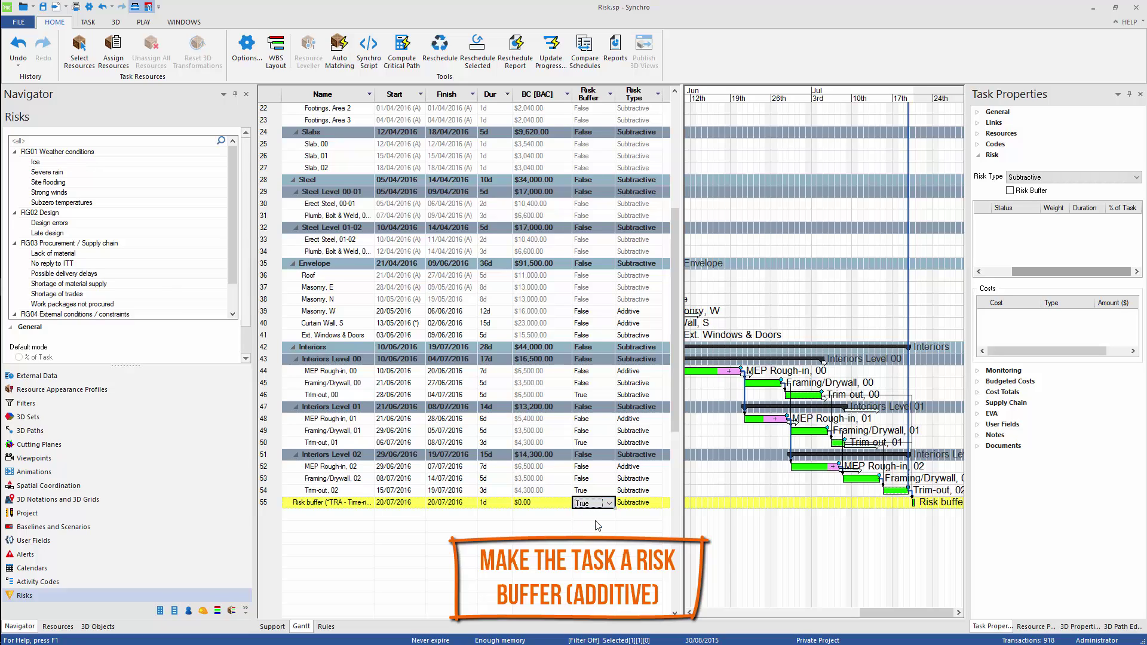
- Set the Risk buffer task's Risk Type to Additive
click(653, 505)
click(654, 508)
click(656, 504)
click(633, 520)
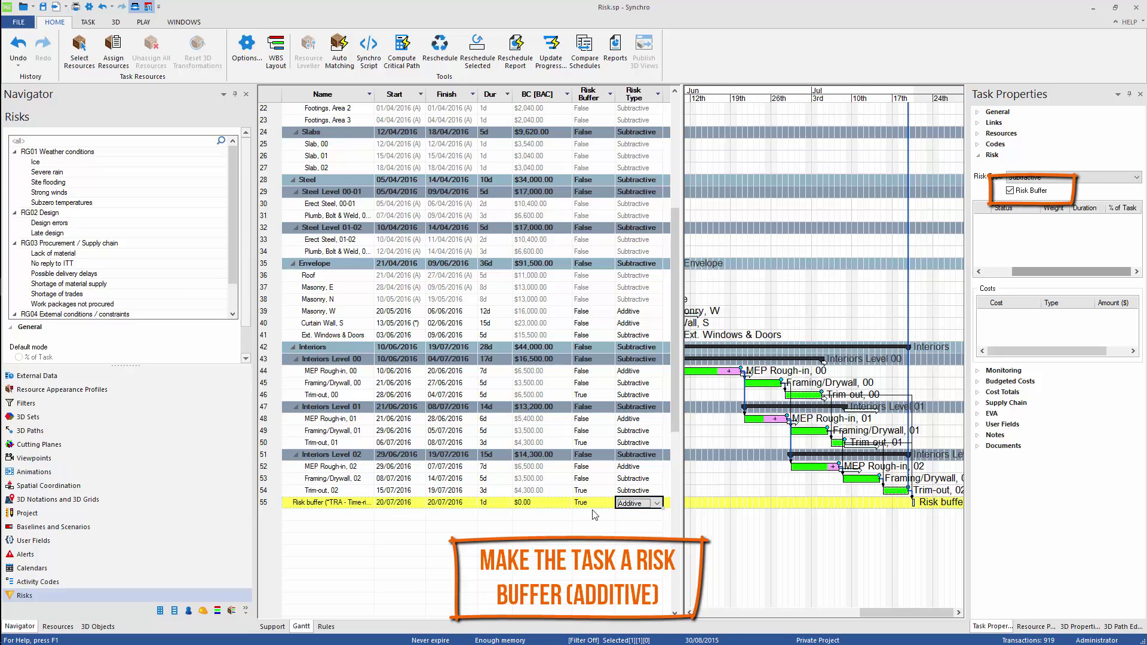
click(557, 505)
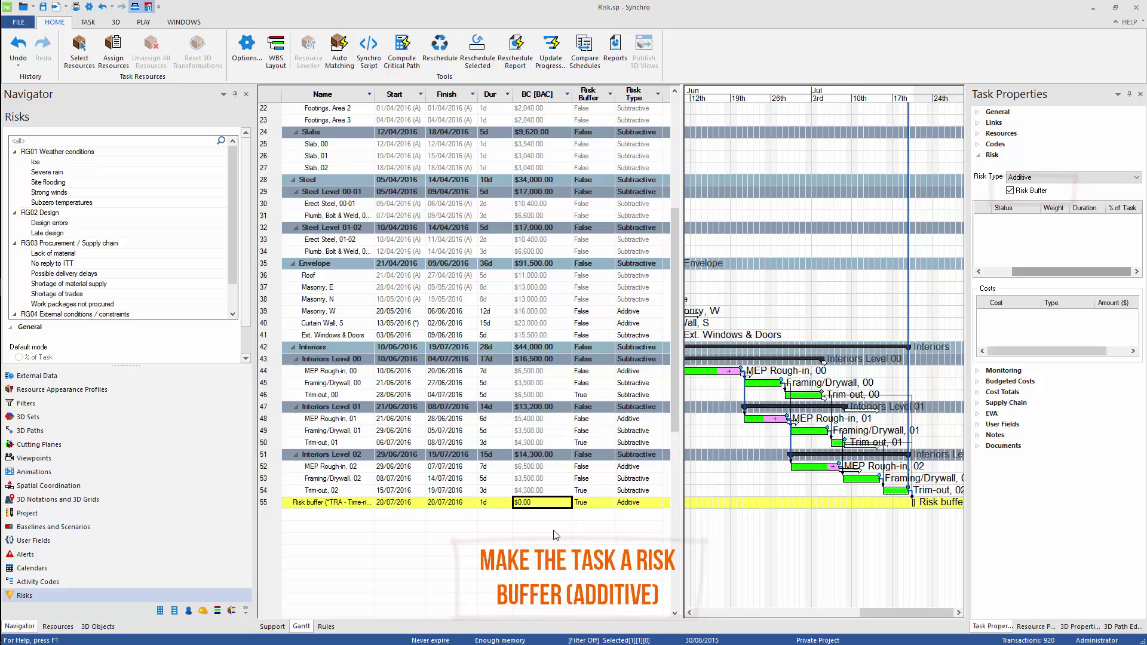
click(354, 315)
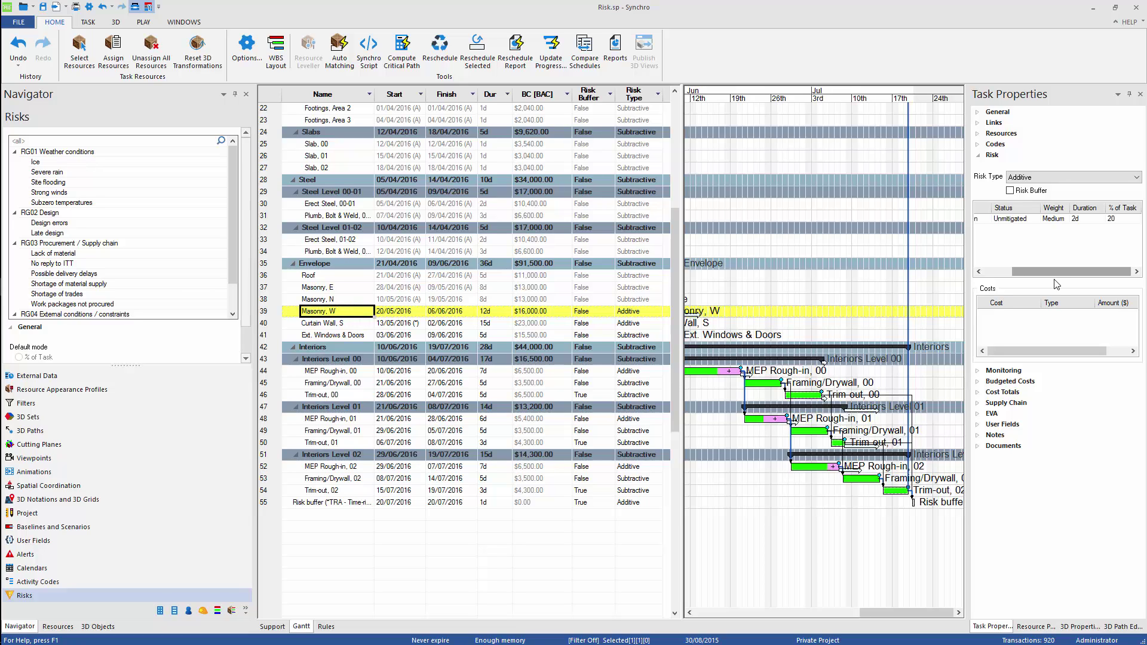
- Buffer Masonry, W's Severe rain risk into the Risk buffer task, cutting Masonry, W to 10 days
click(1031, 219)
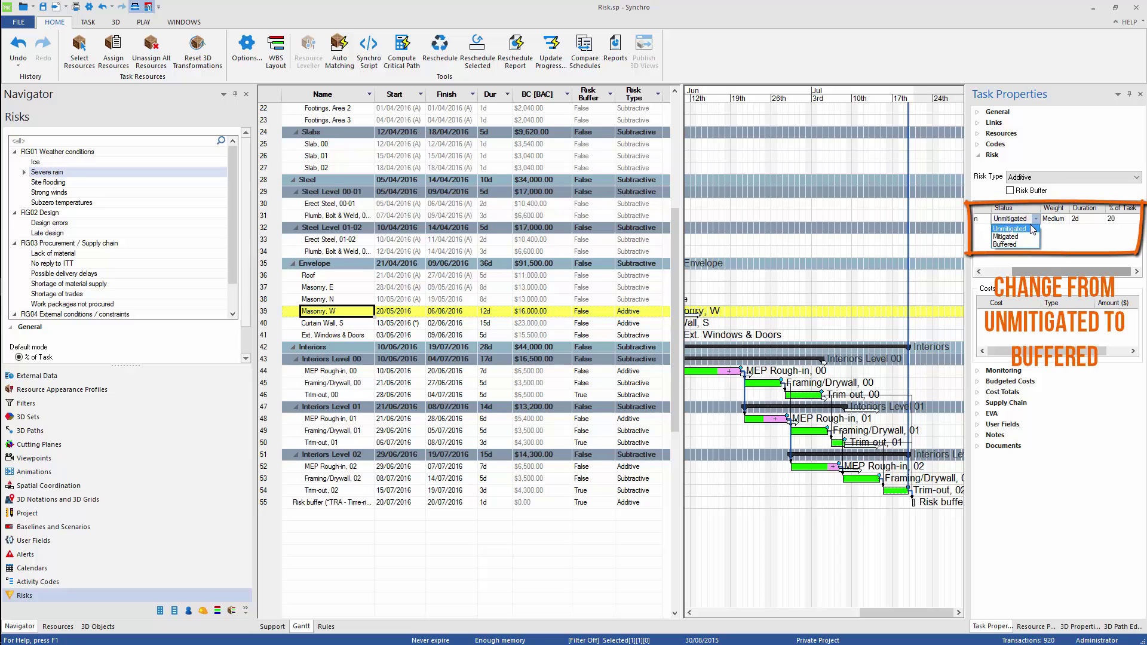
click(1022, 245)
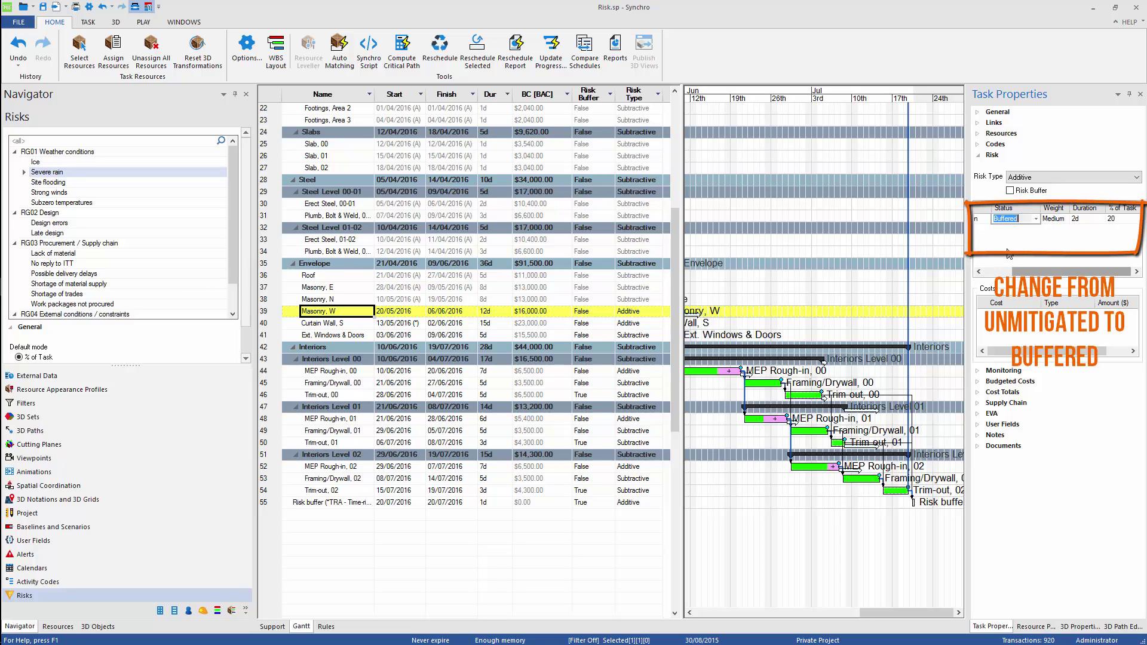
click(1011, 244)
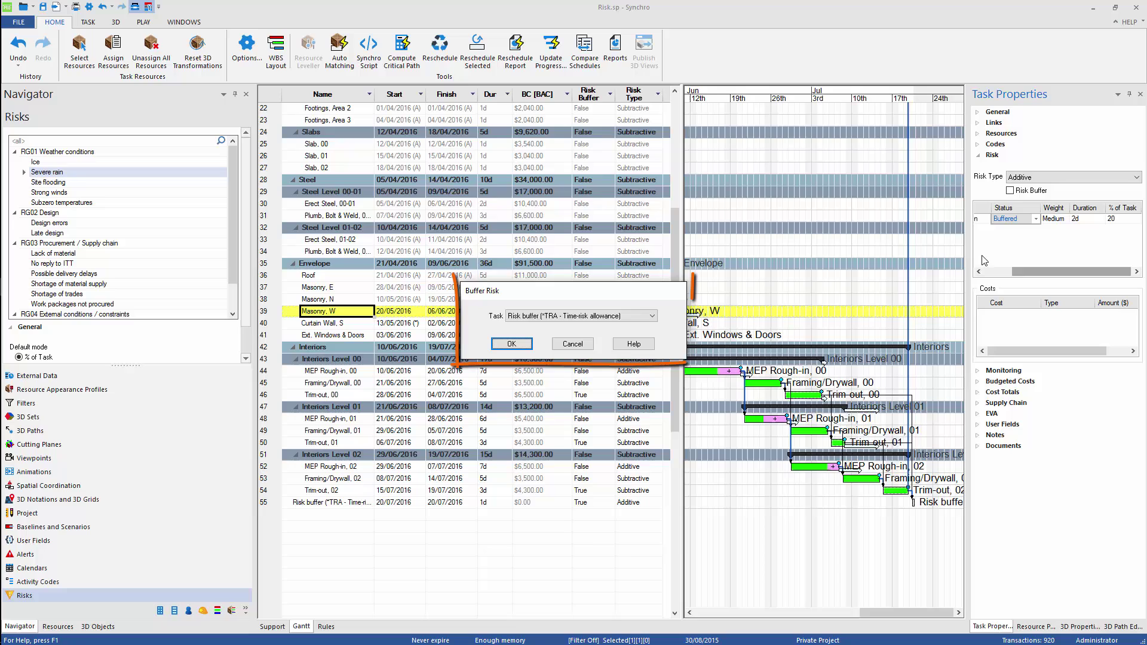
click(600, 316)
click(573, 327)
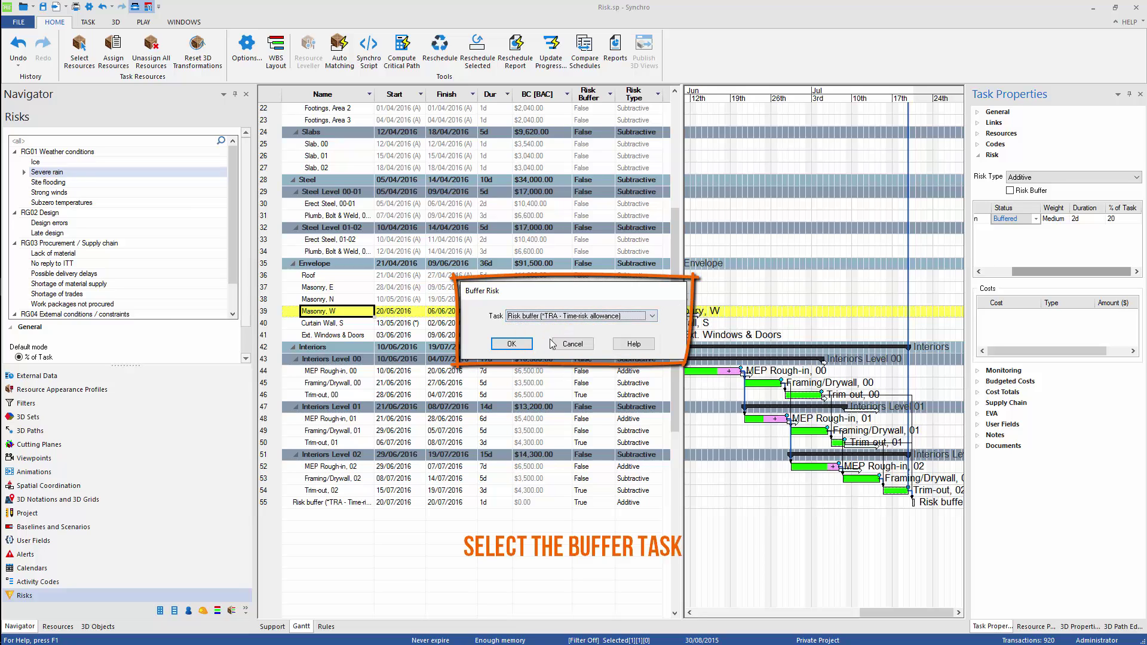
click(520, 343)
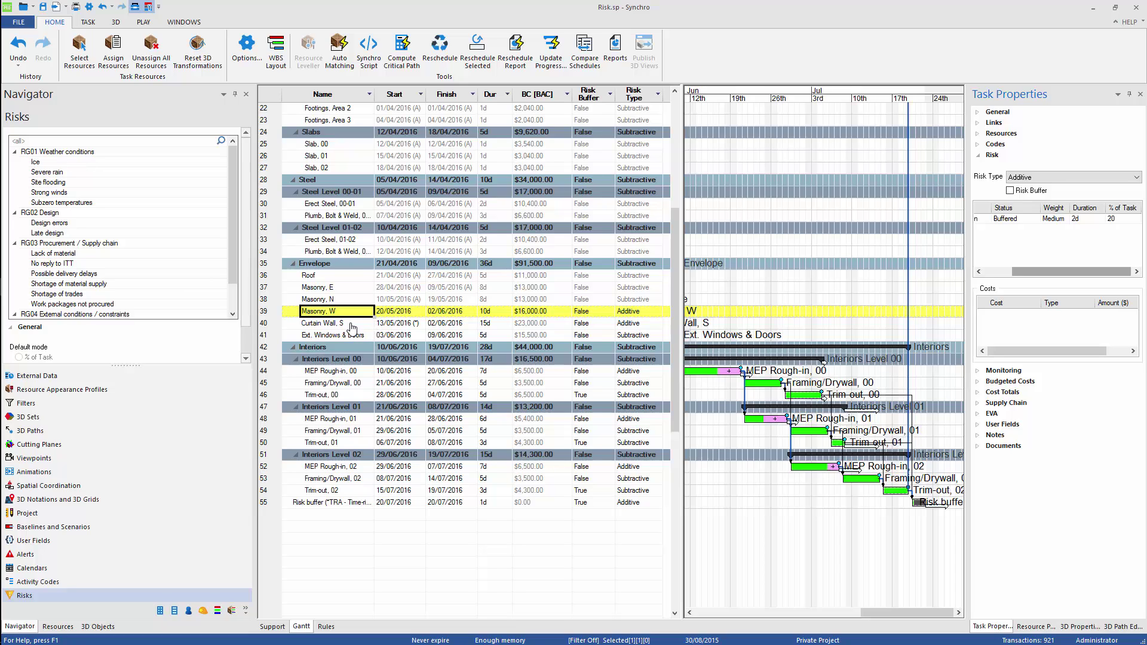
- Set Curtain Wall, S's Strong winds risk to Buffered into the Risk buffer task
click(352, 324)
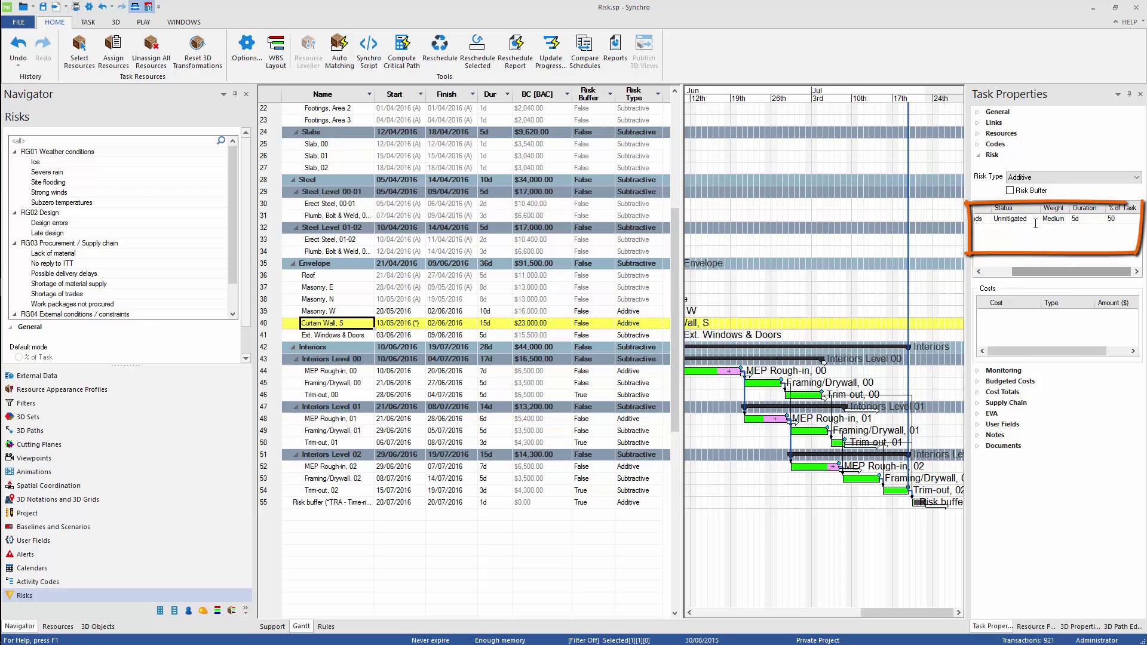
click(1009, 219)
click(1038, 219)
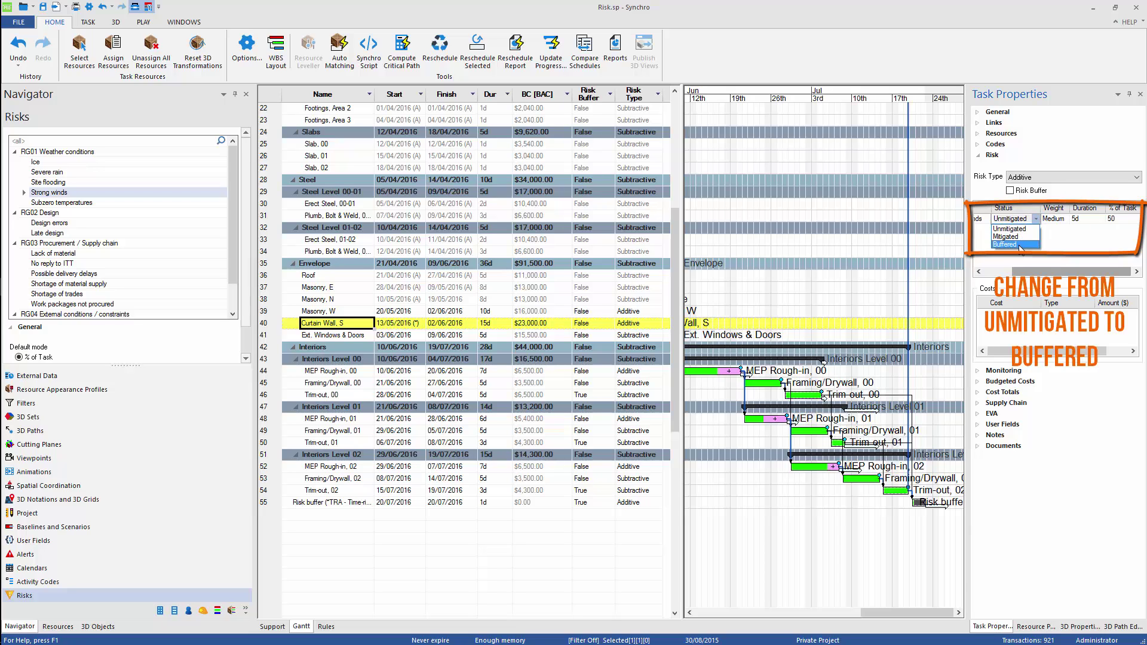
click(1005, 228)
click(672, 387)
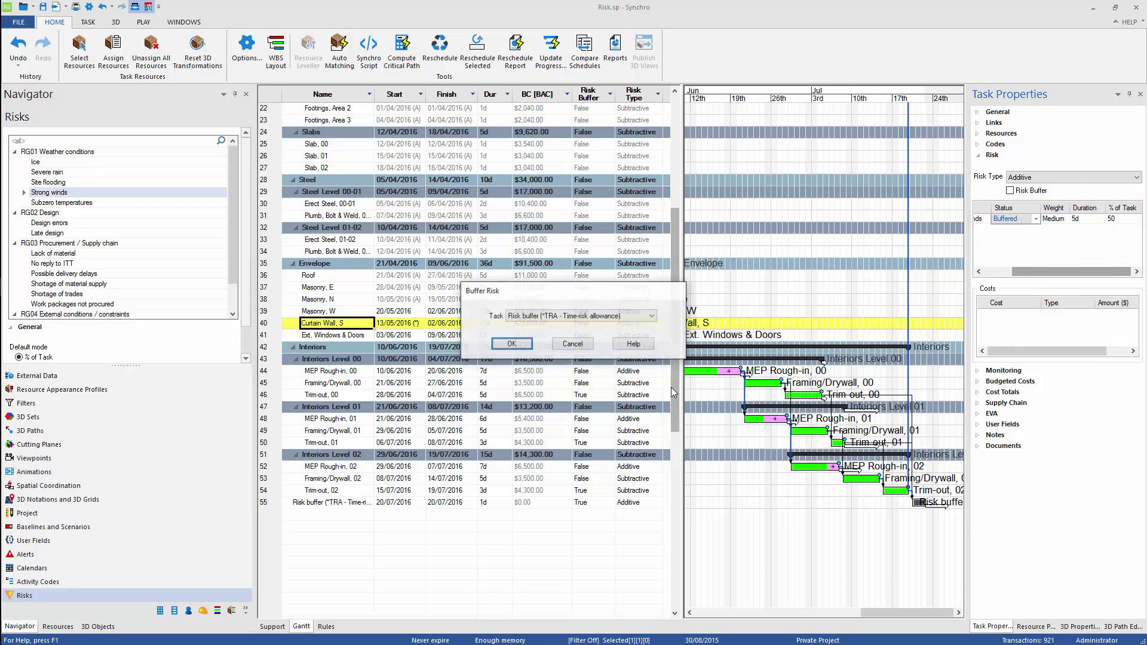
click(517, 342)
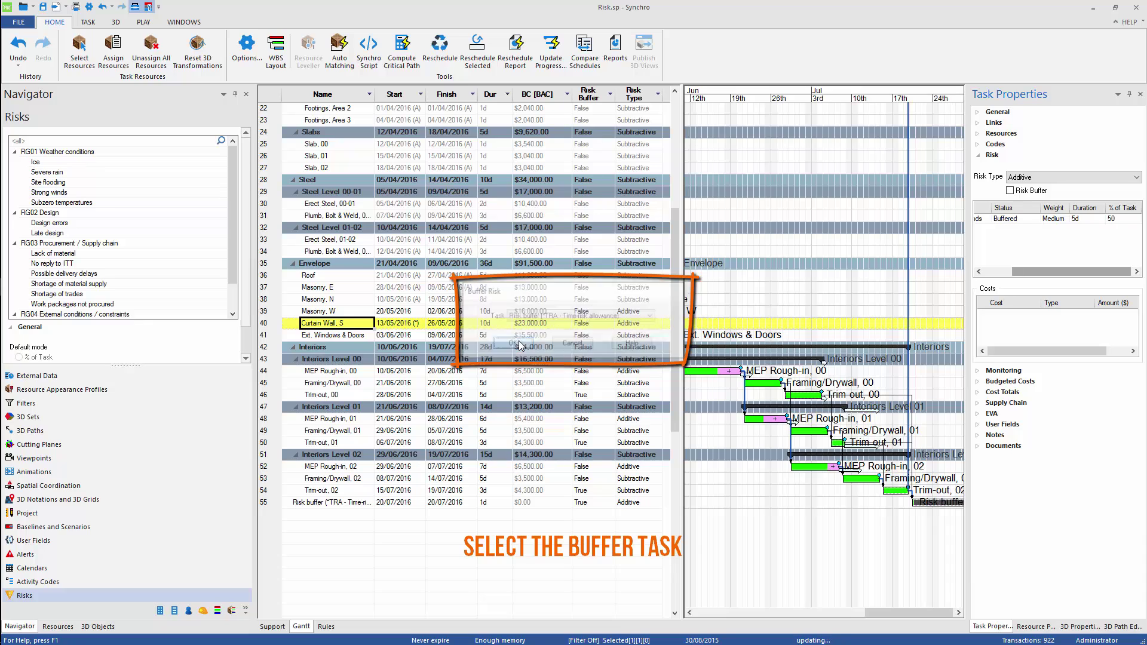
- Scroll the Gantt down and select the Risk buffer task
click(959, 612)
click(958, 612)
click(959, 612)
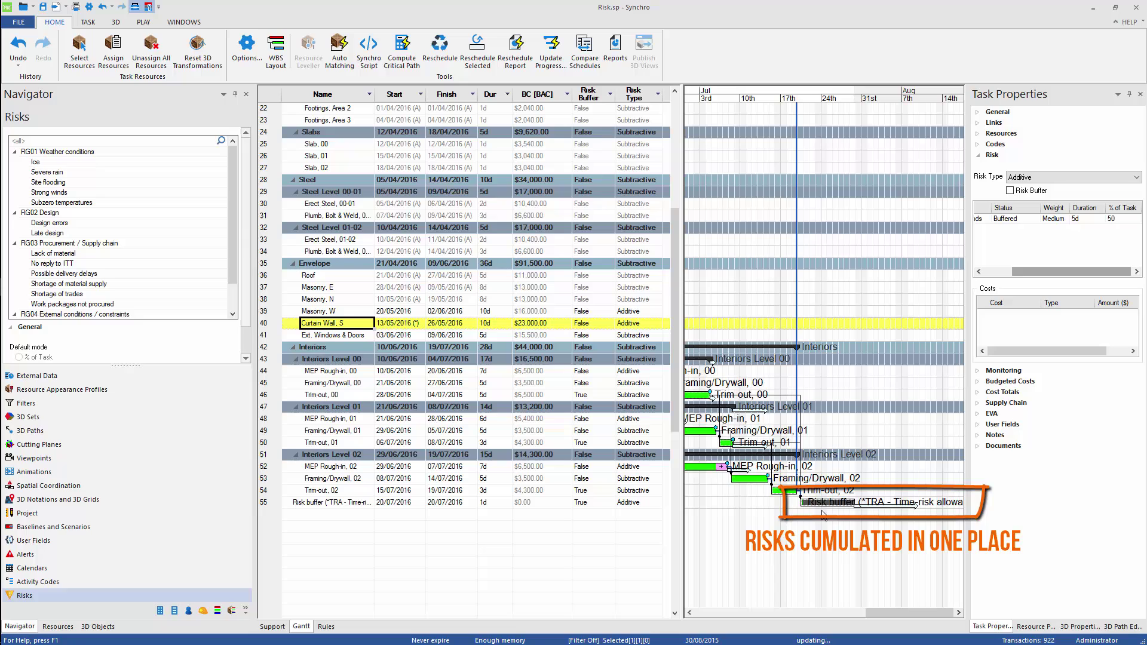
click(391, 502)
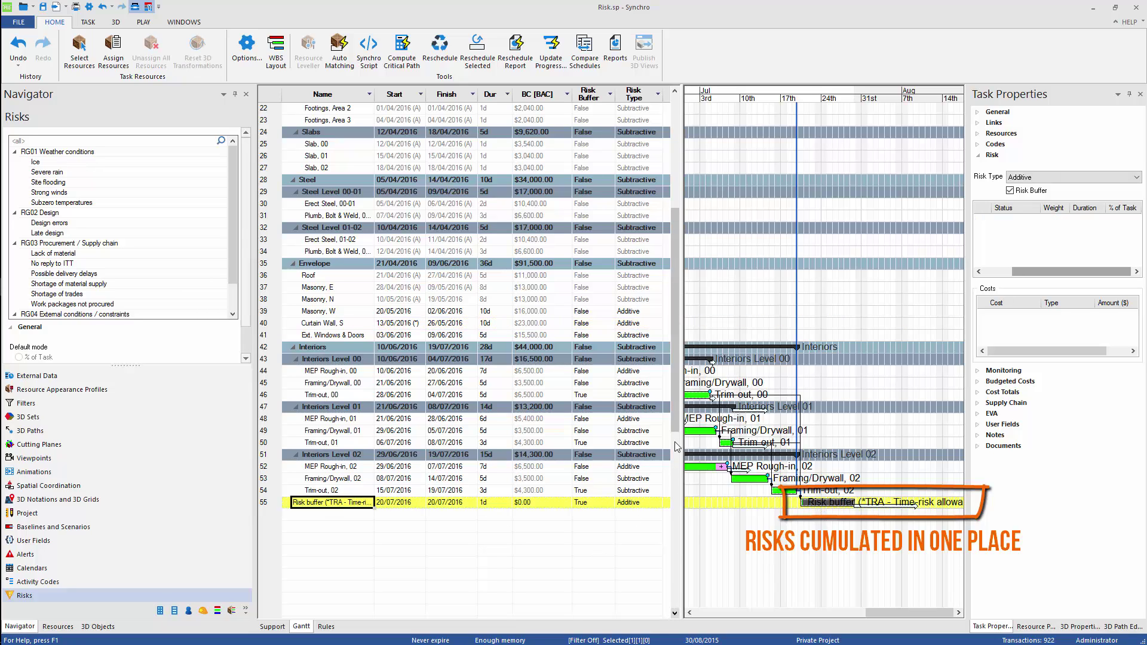
- Remove float from the schedule starting at the Project Handover milestone
drag(673, 311, 664, 193)
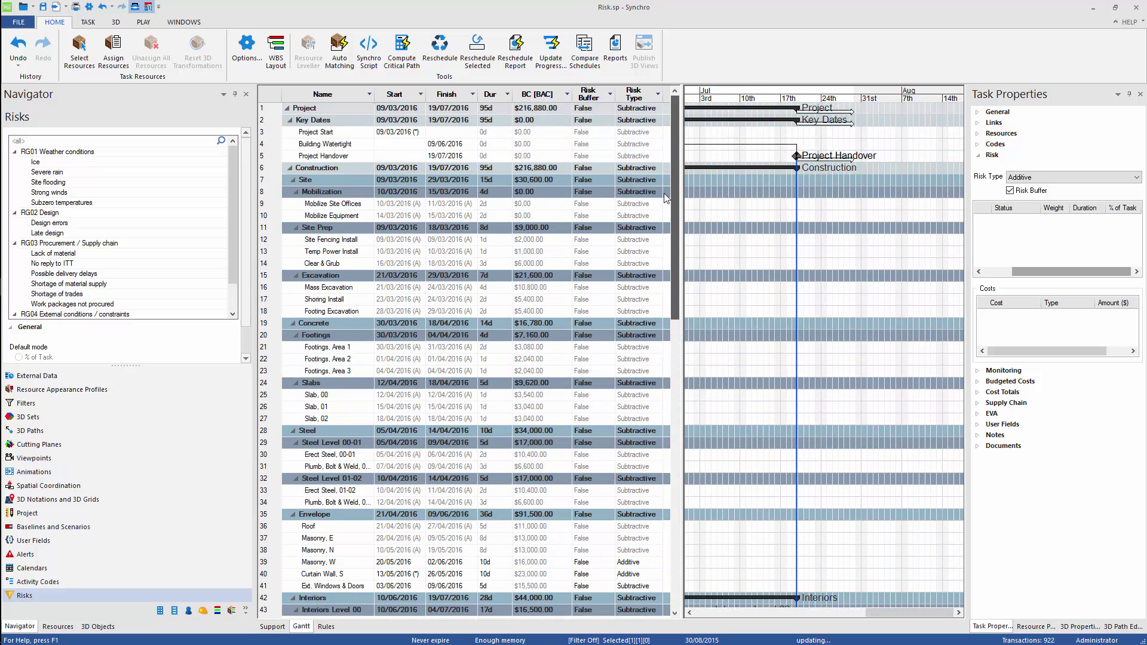
click(355, 157)
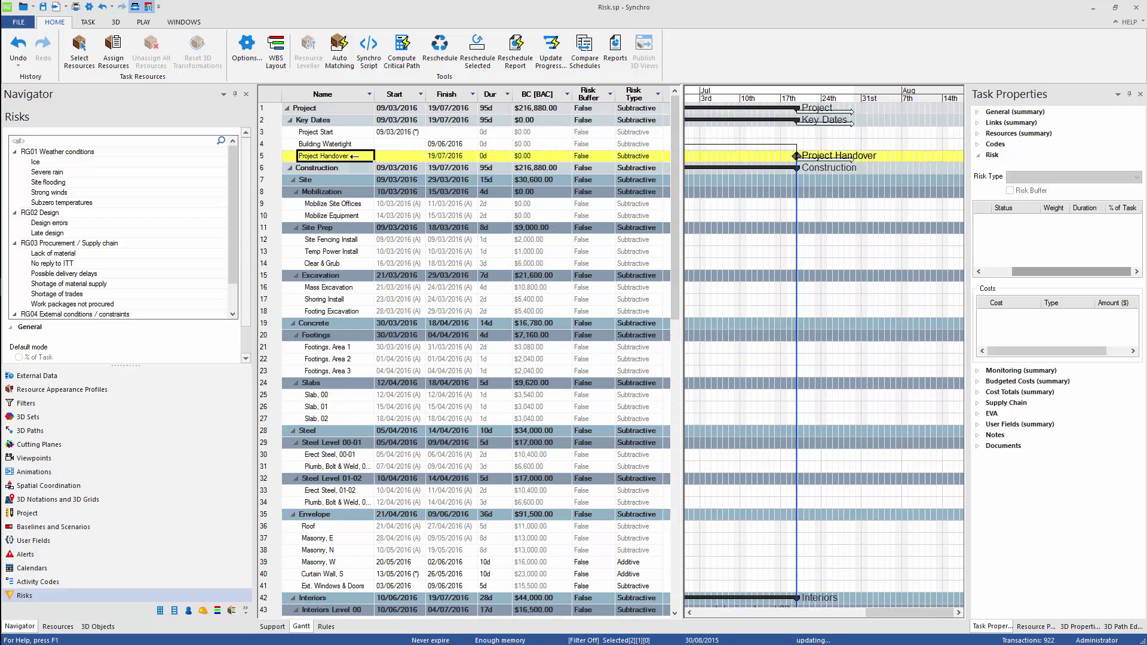
right_click(356, 158)
mouse_move(455, 506)
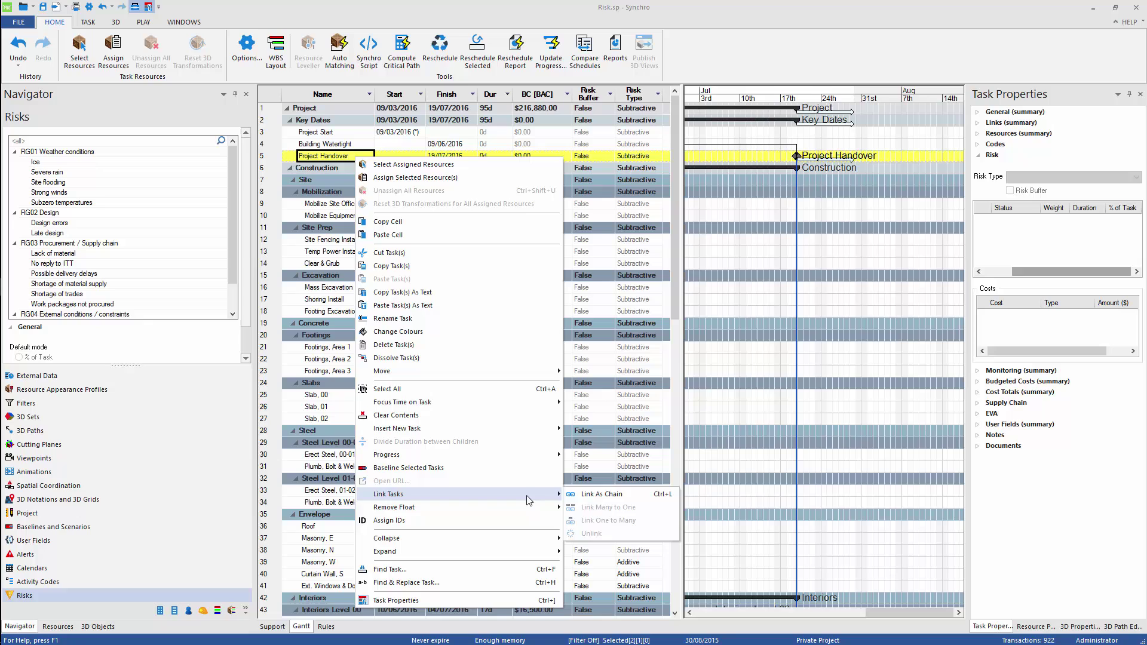
click(602, 500)
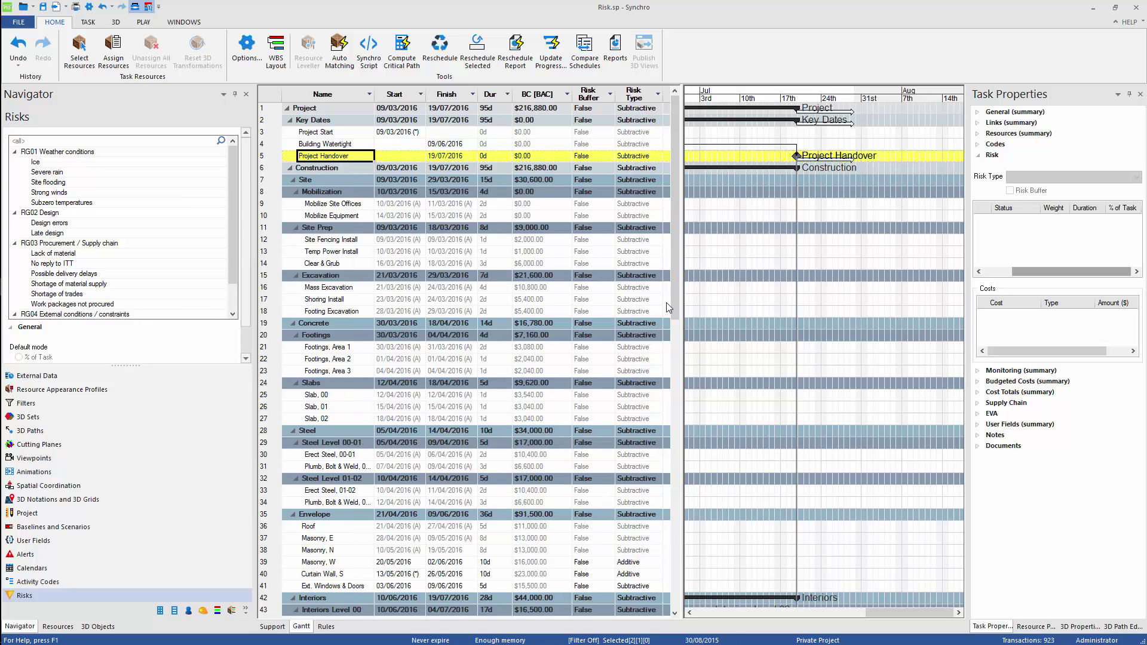
- Collapse Construction, select the Risk buffer task and reschedule the project
click(289, 168)
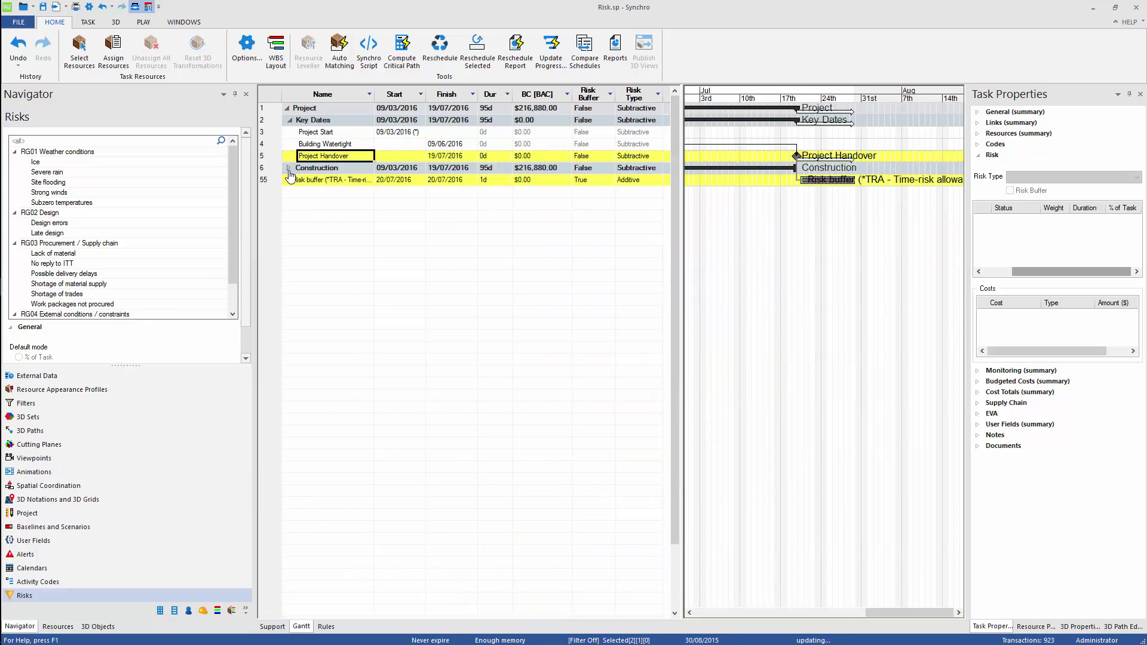
click(543, 181)
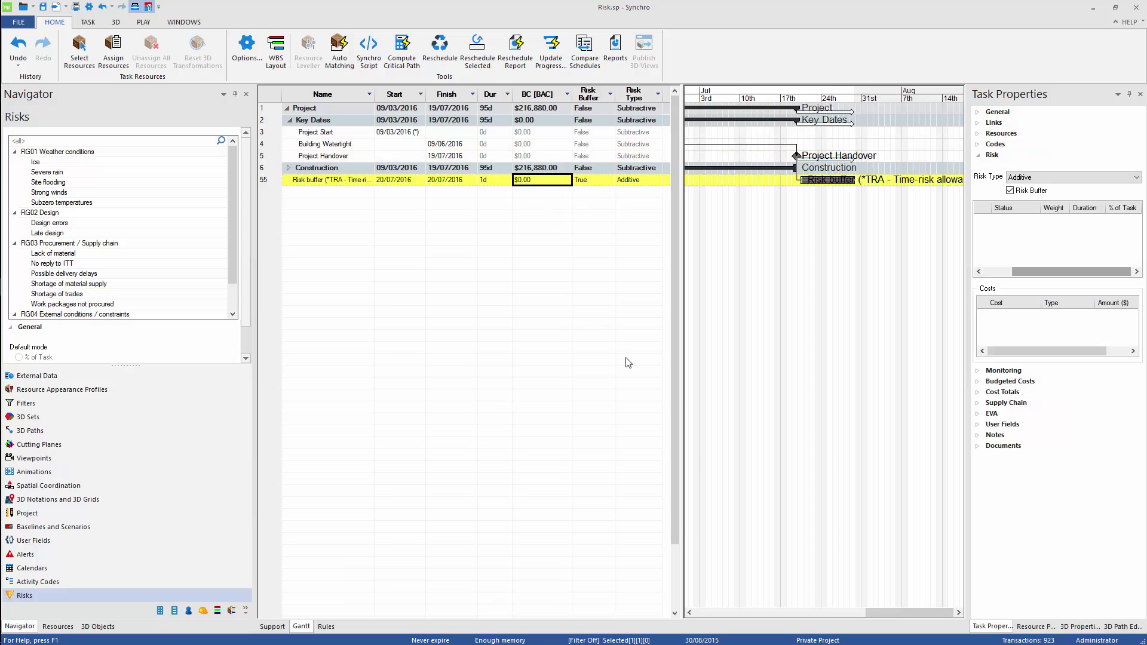
click(450, 41)
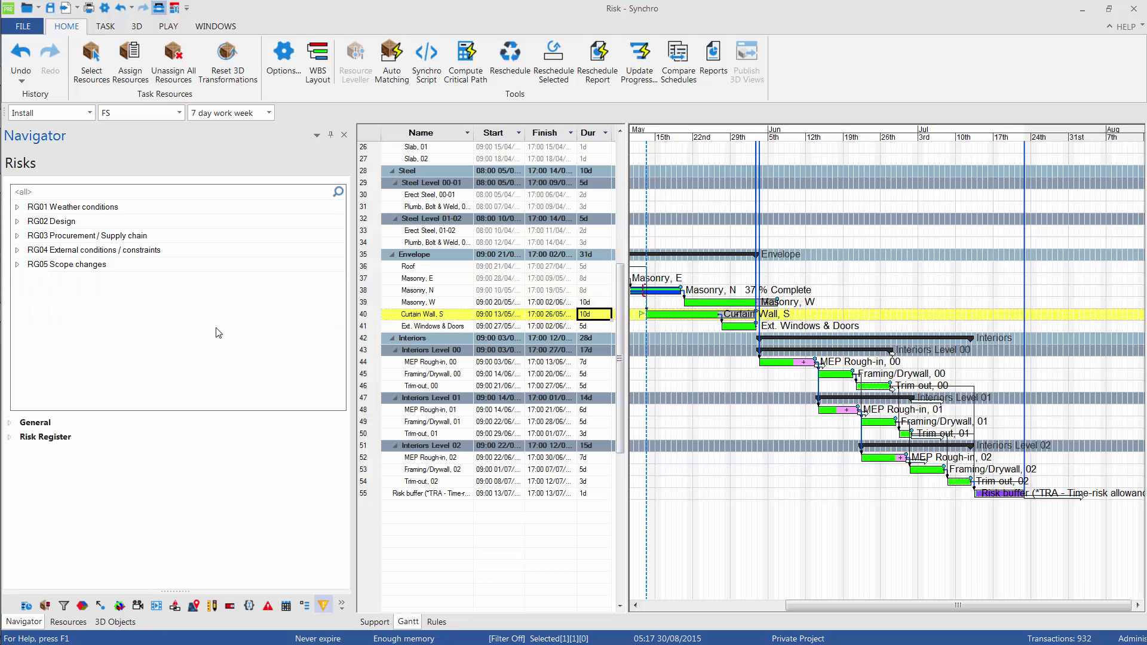
- View the Risk bar colours under Gantt Chart > Colours in Synchro's Options
click(105, 9)
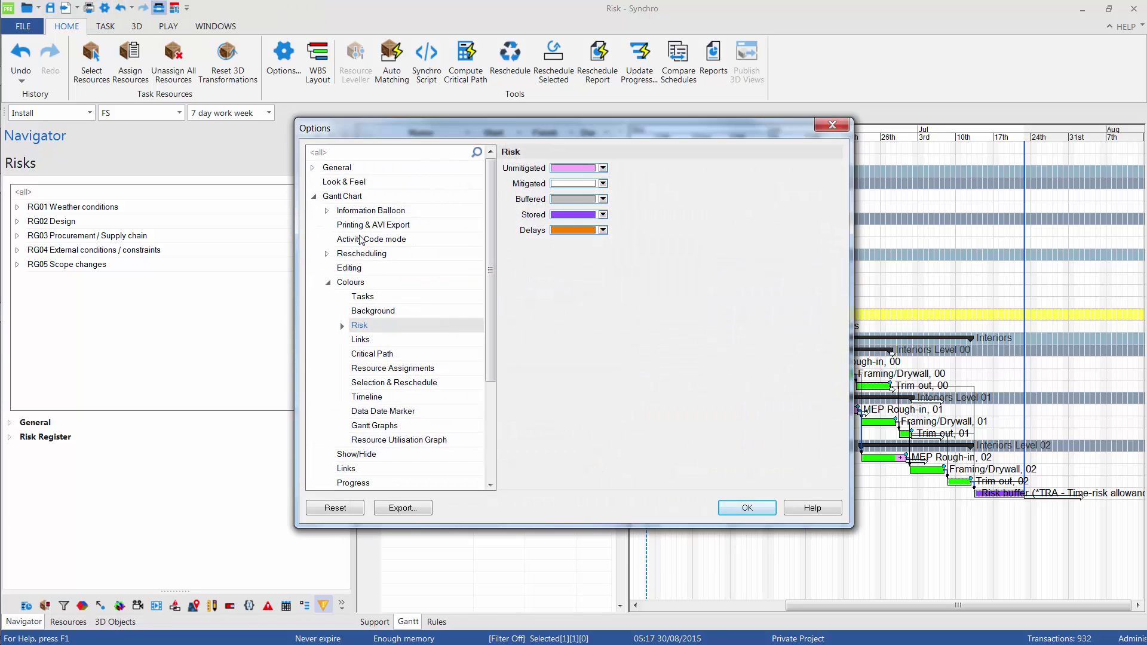
click(360, 199)
click(399, 284)
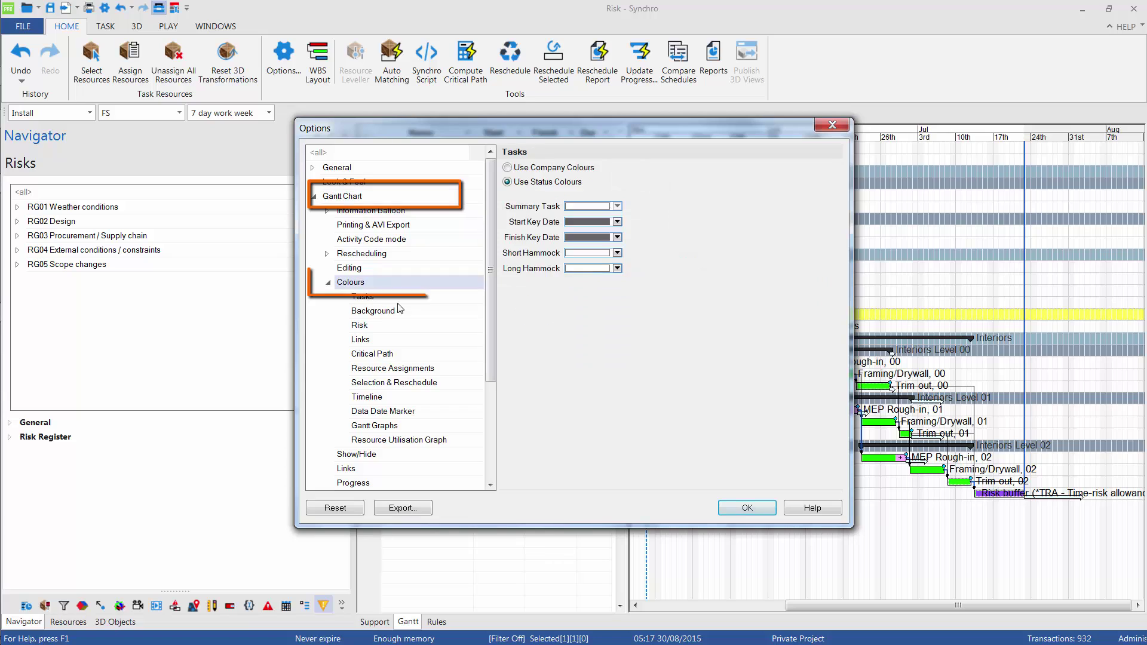
click(425, 329)
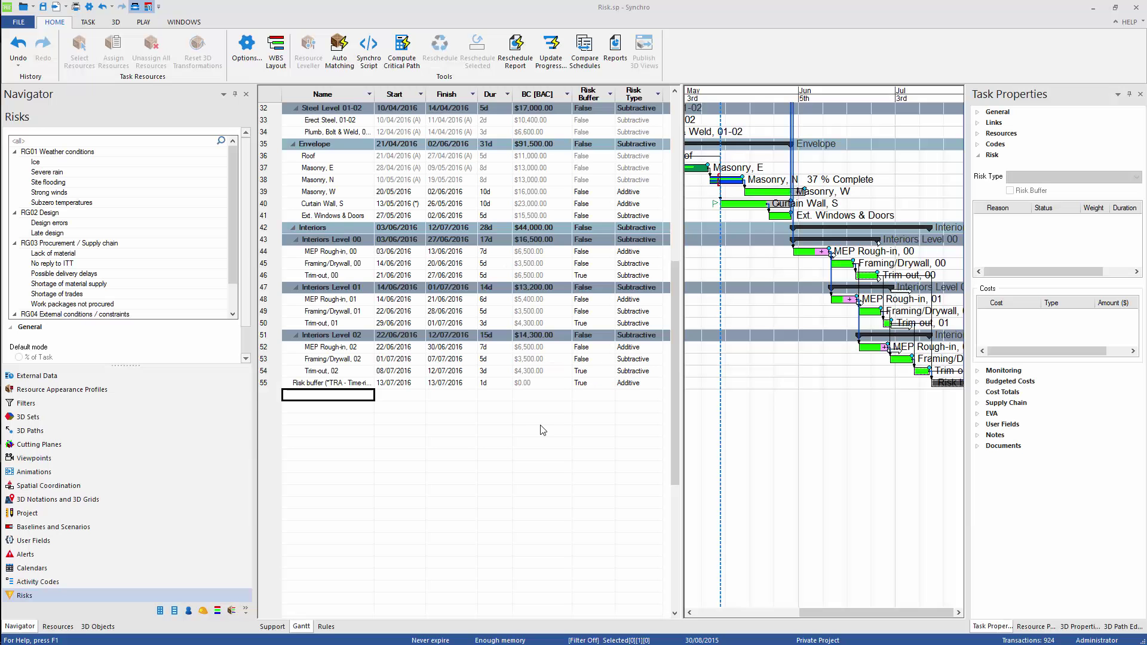
- Add a new cost to the Lack of material risk on MEP Rough-in, 00
click(286, 253)
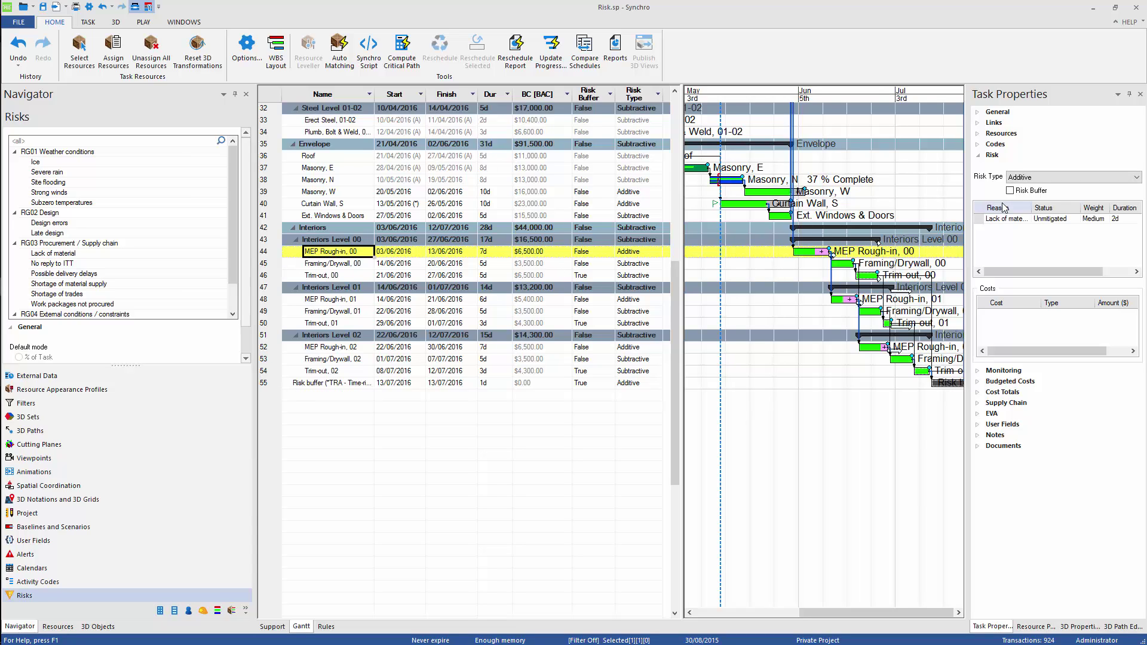
click(1051, 334)
click(1009, 220)
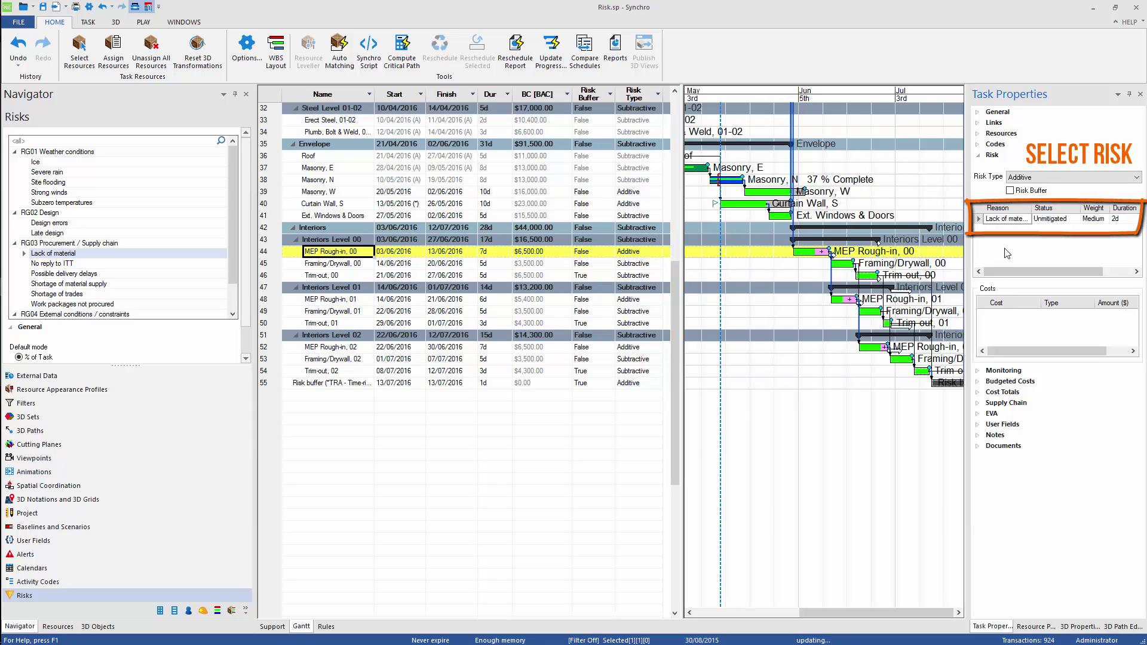
right_click(1021, 326)
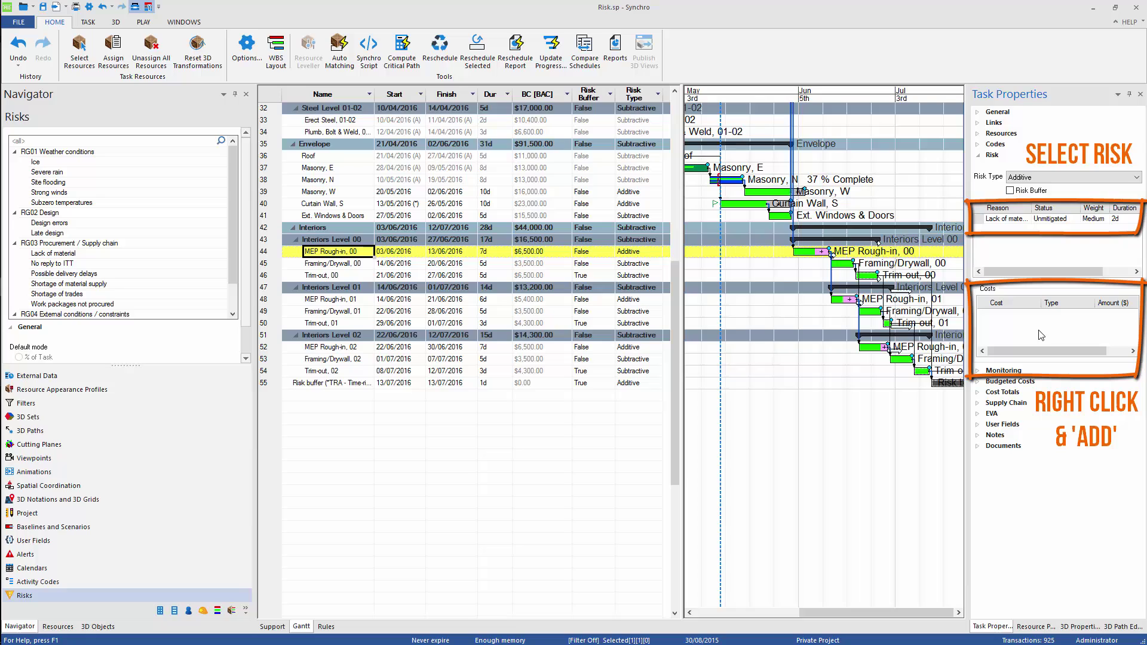
click(1043, 332)
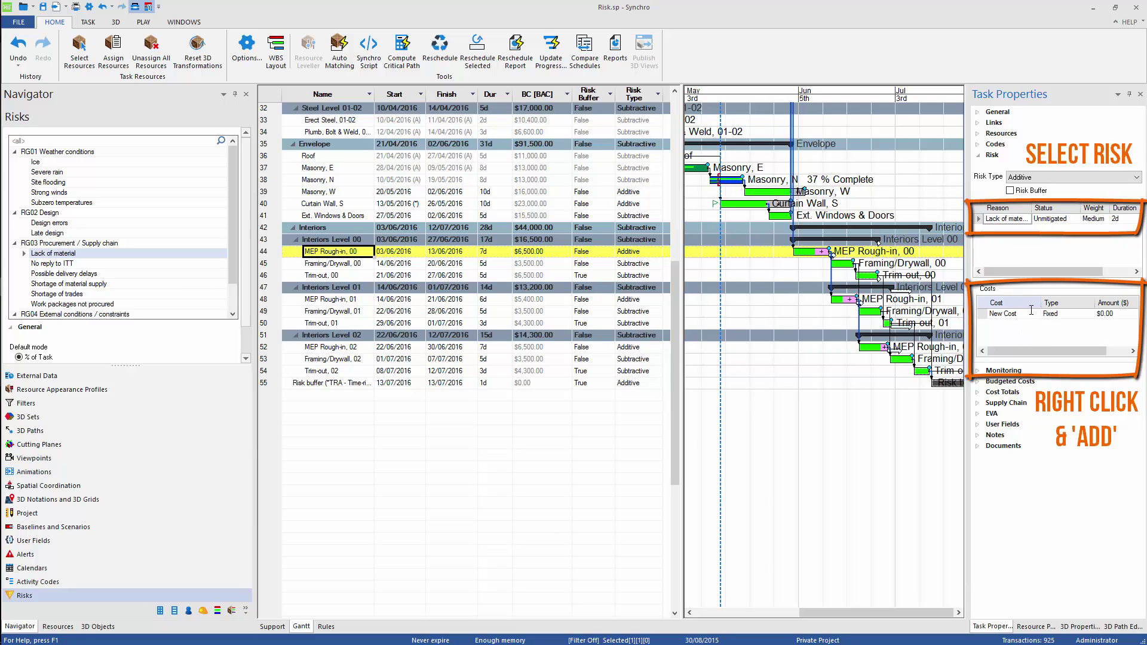
double_click(1010, 314)
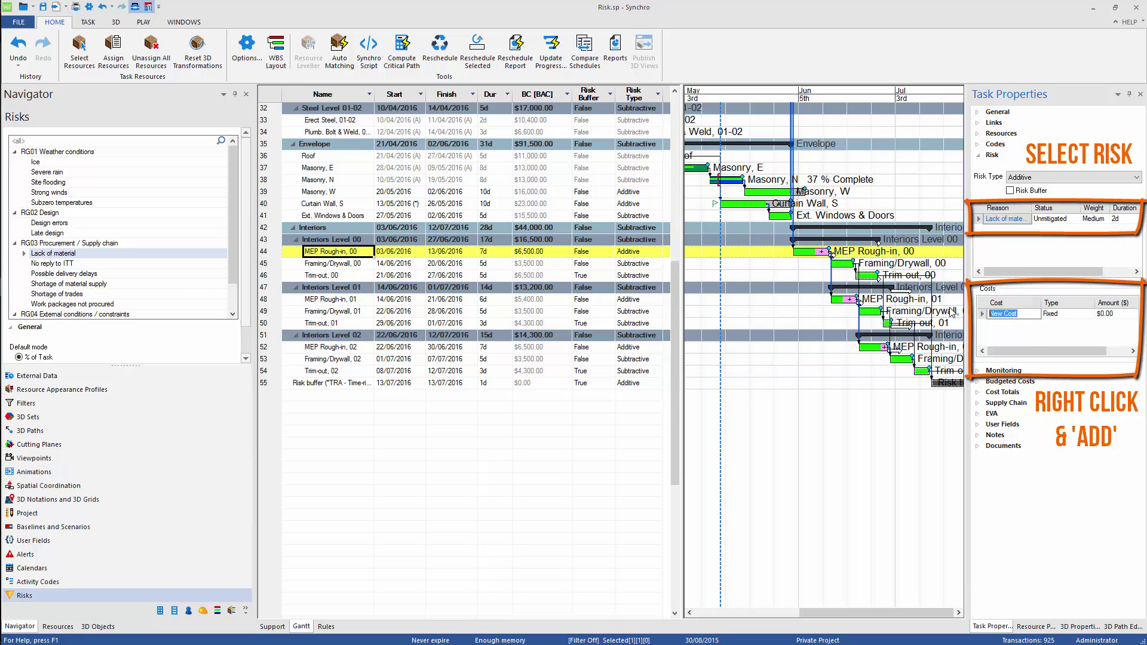
- Name the risk cost 'Material cost', keep it Fixed, and set its amount to $1,000
text(Mat)
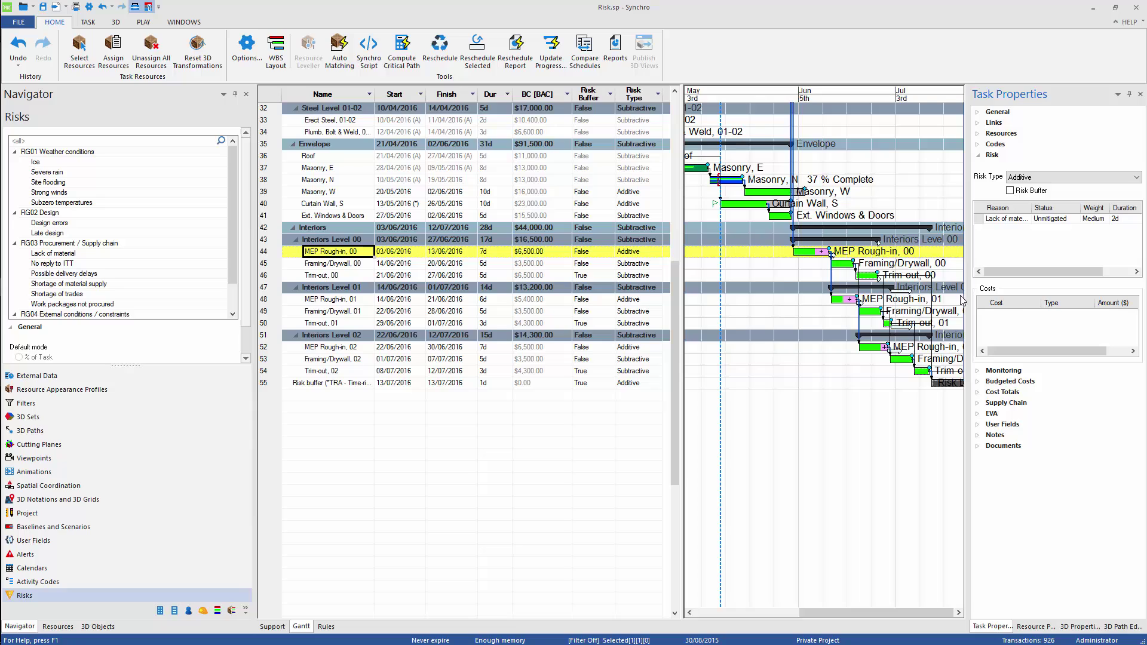
click(1073, 314)
click(1091, 314)
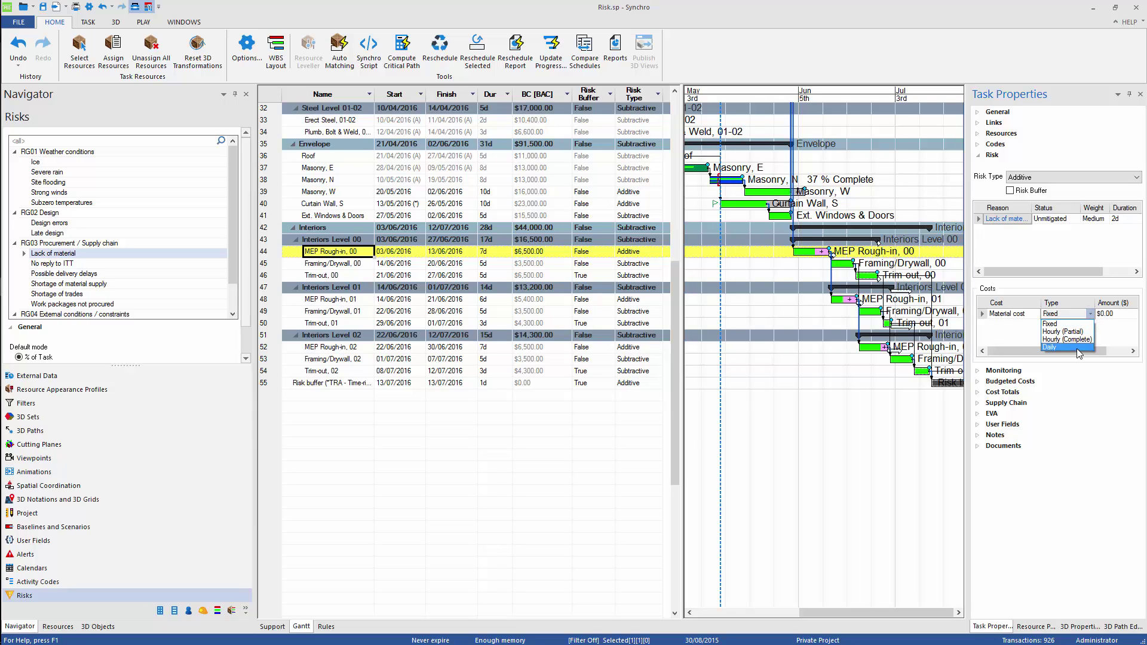
click(1050, 323)
click(1118, 315)
text(1,0)
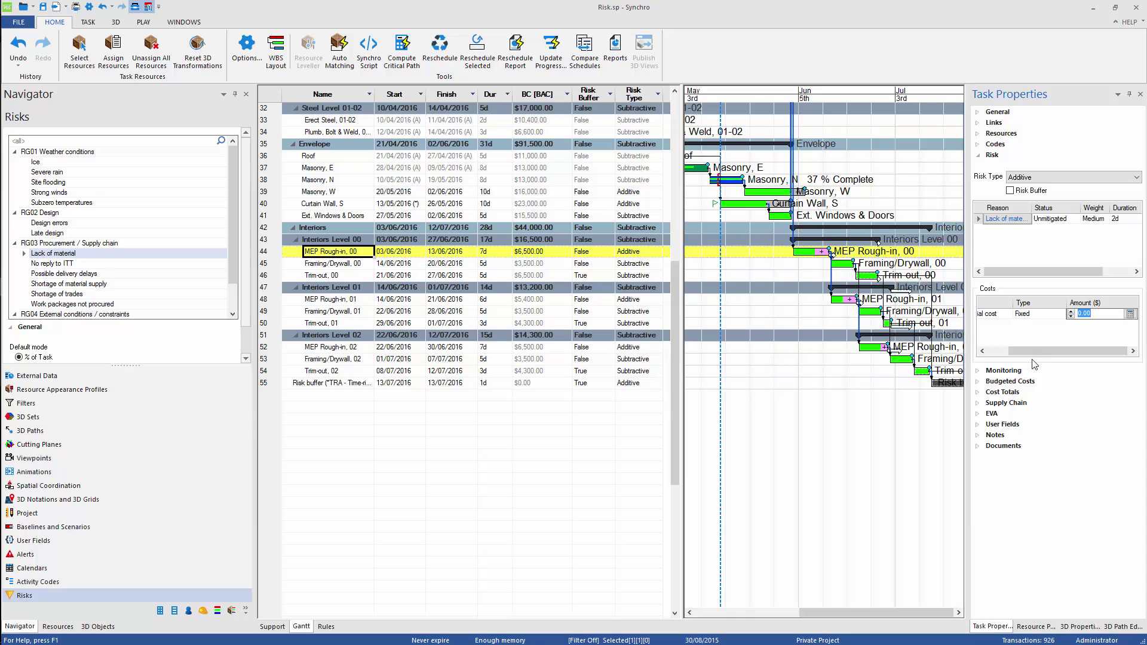
text(000)
key(Return)
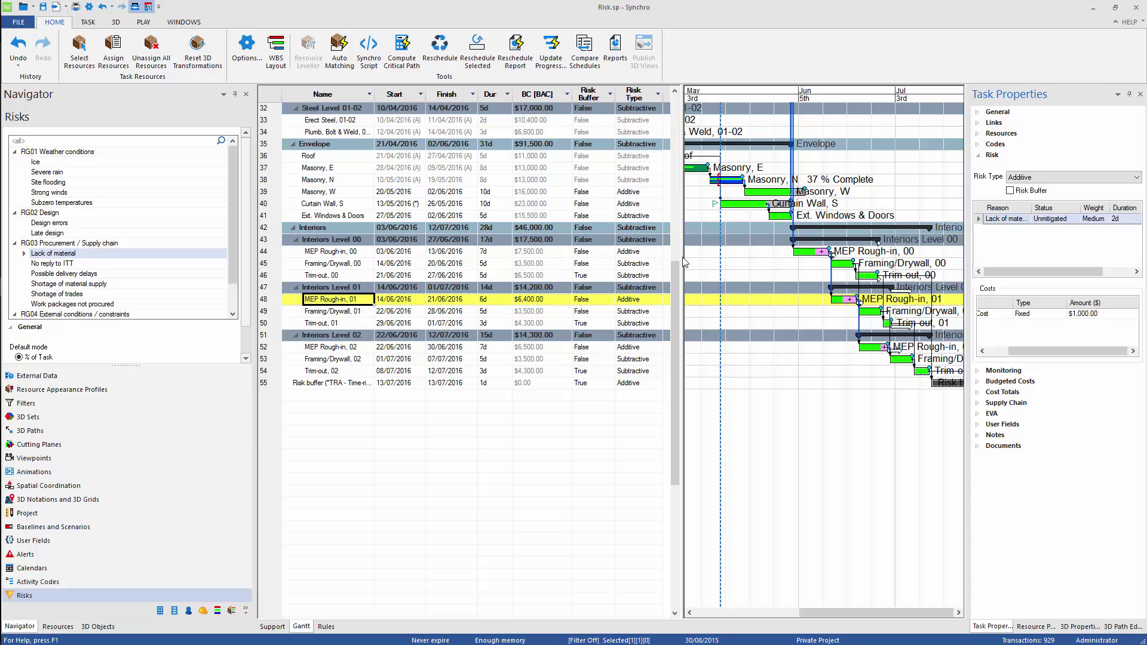
- Add a $1,000 cost to MEP Rough-in, 02's Lack of material risk and review its budgeted costs
click(313, 347)
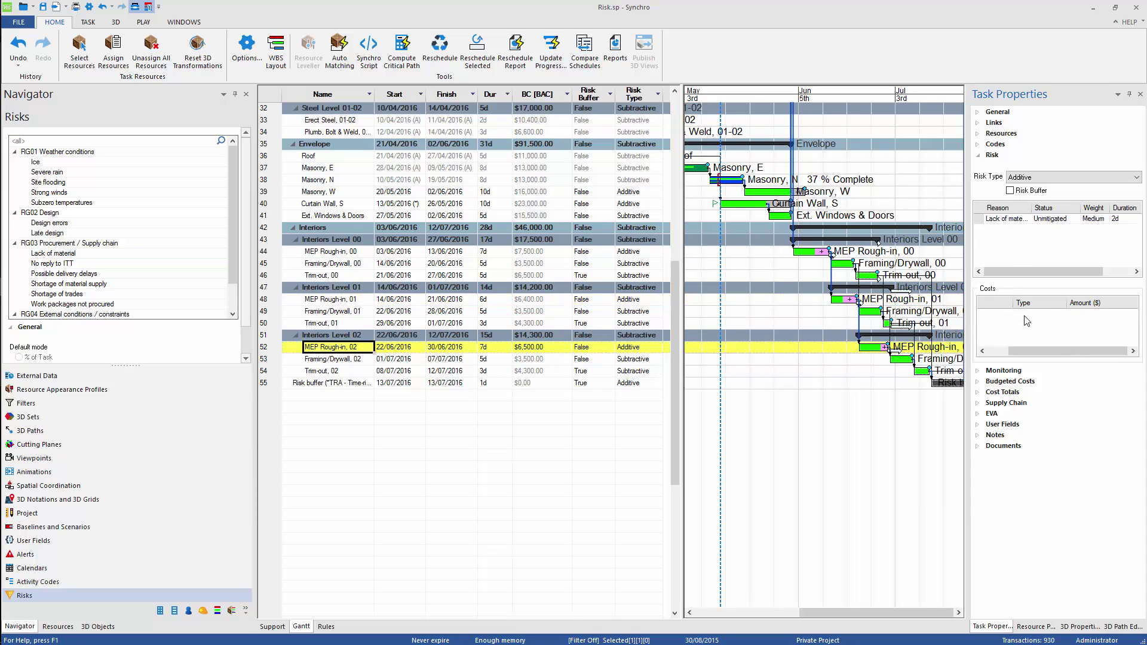
click(1003, 219)
click(1042, 314)
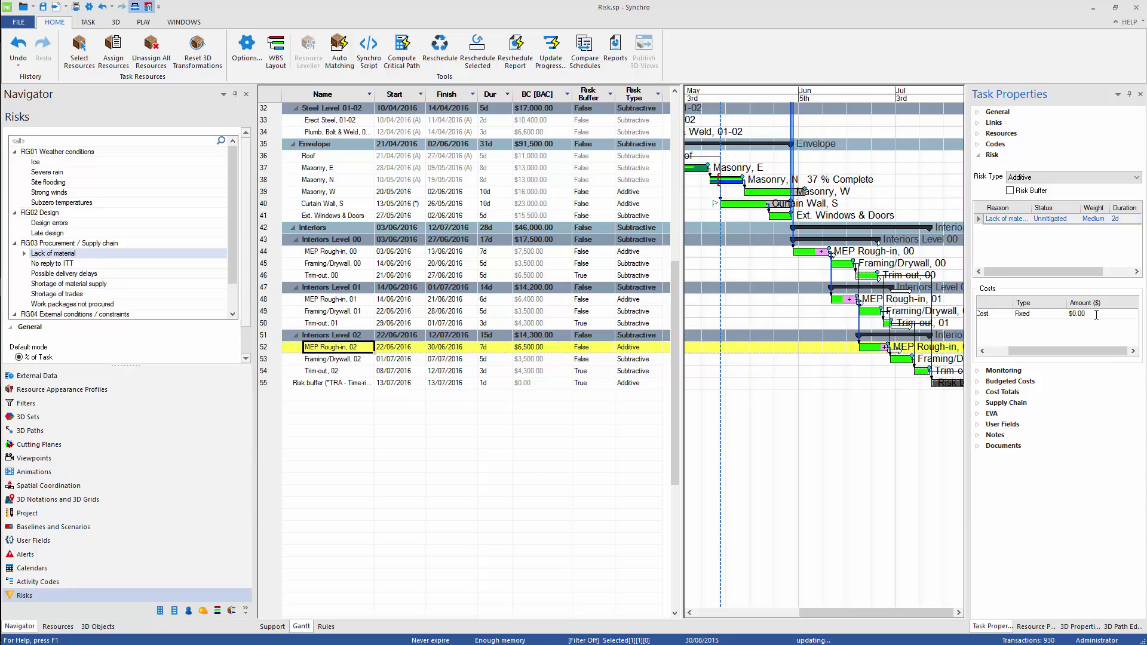
text(1000)
key(Return)
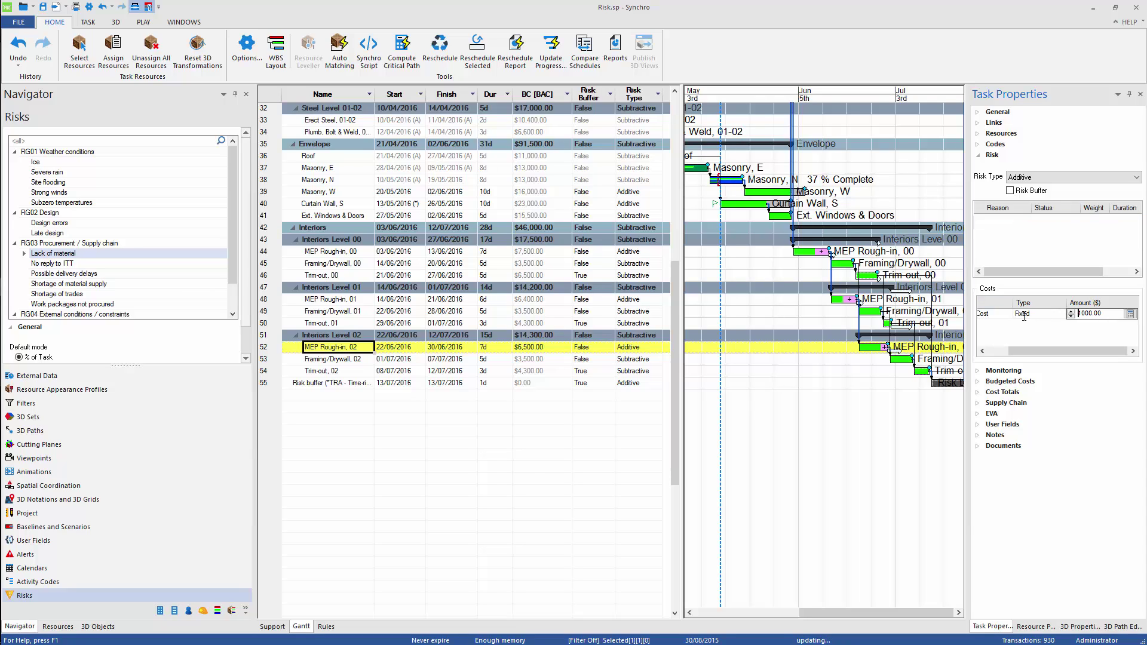
click(1004, 219)
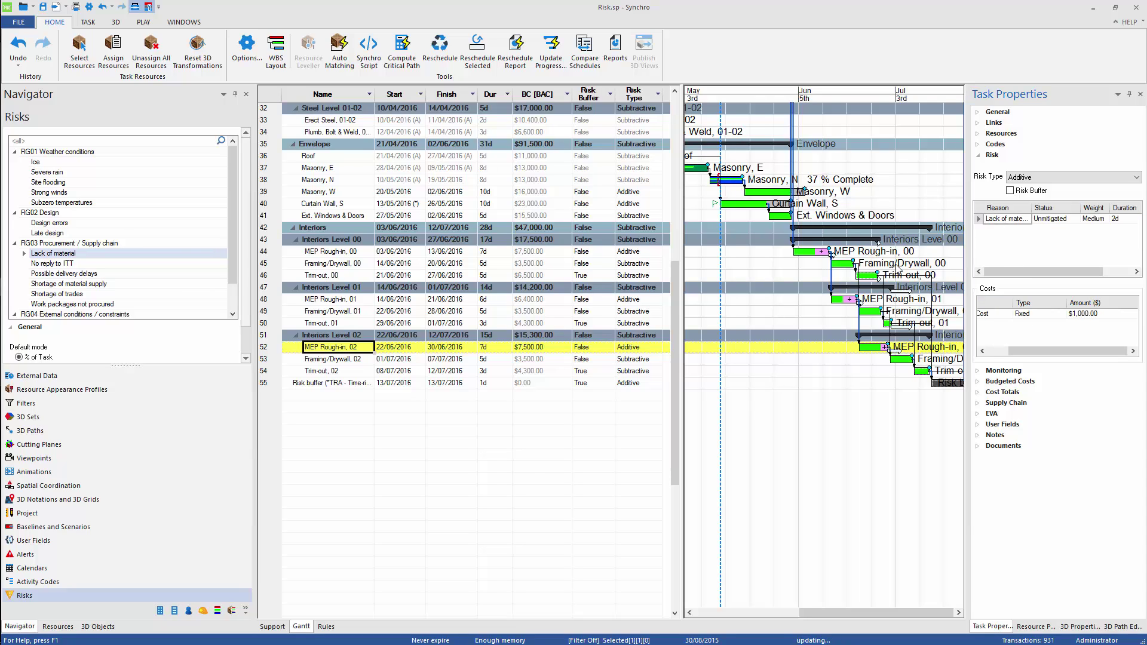
click(979, 382)
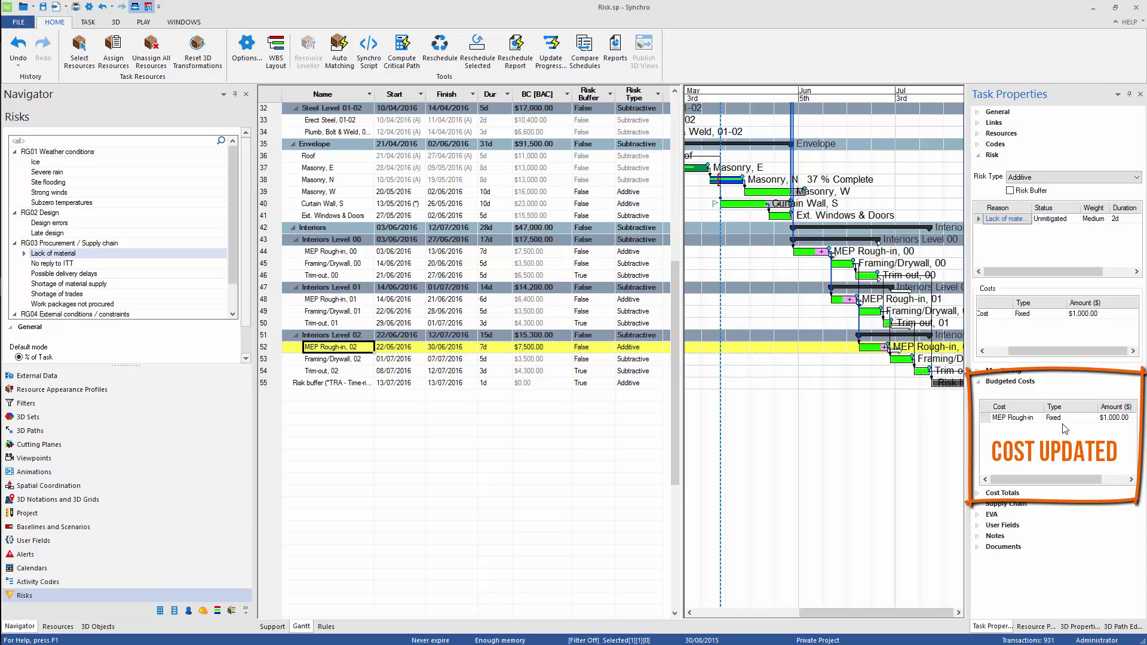
click(979, 493)
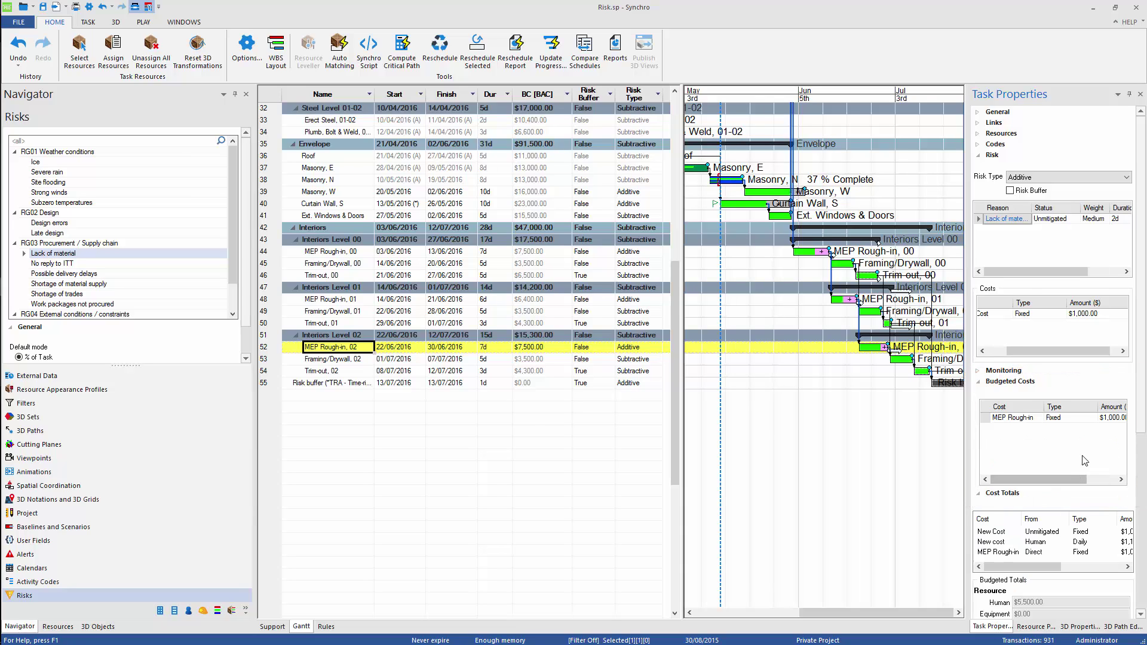
scroll(1075, 443, down, 4)
scroll(1075, 444, down, 5)
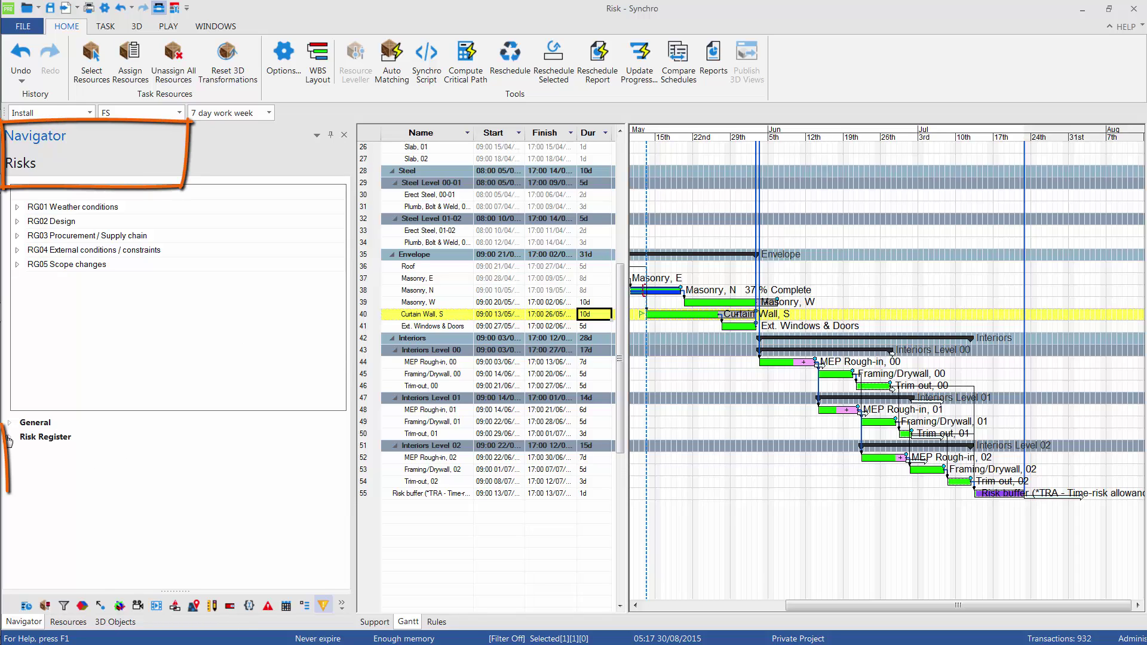
- Open the Risk Register and jump to the MEP Rough-in, 01, 00, Masonry, W and Curtain Wall, S risks
click(48, 437)
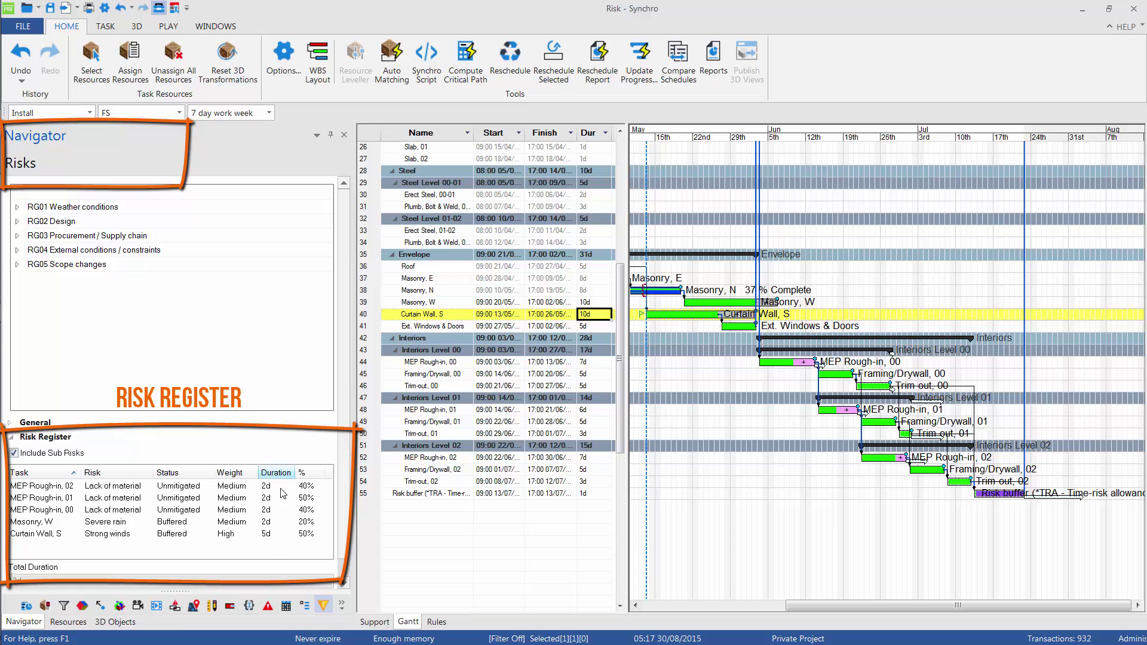
click(110, 487)
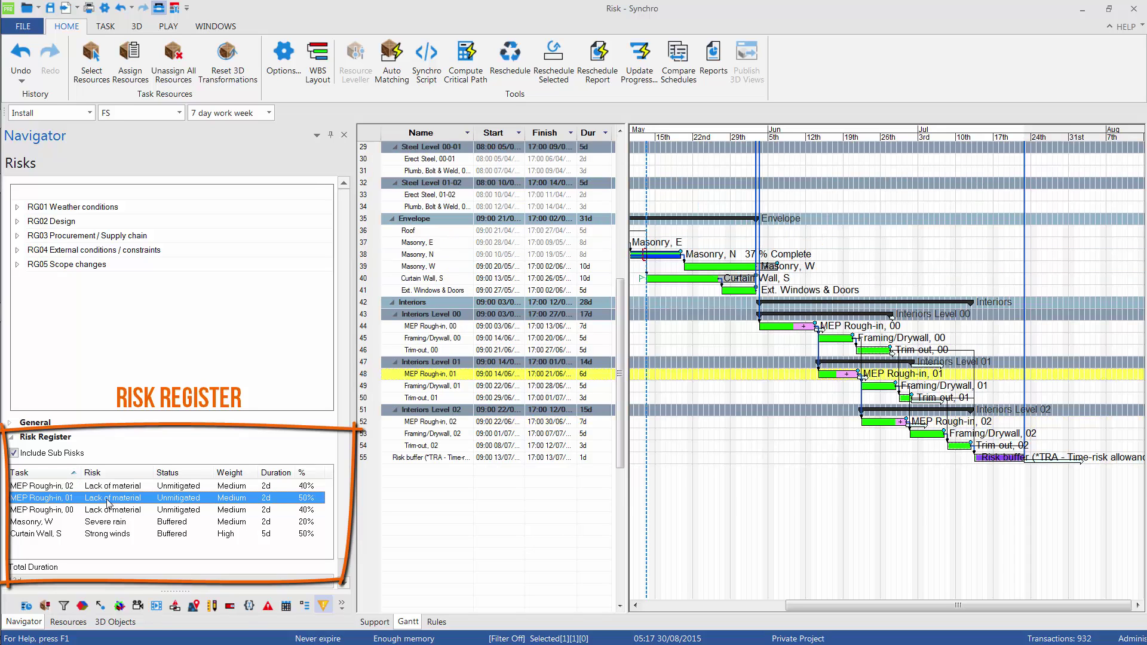
click(113, 510)
click(137, 525)
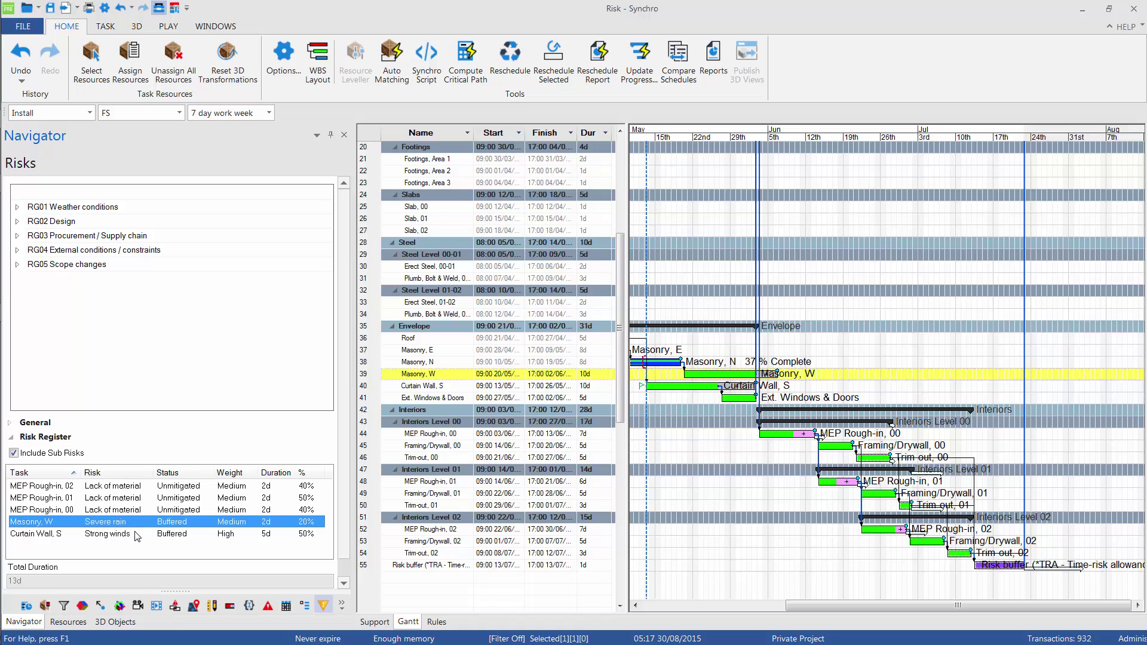
click(136, 534)
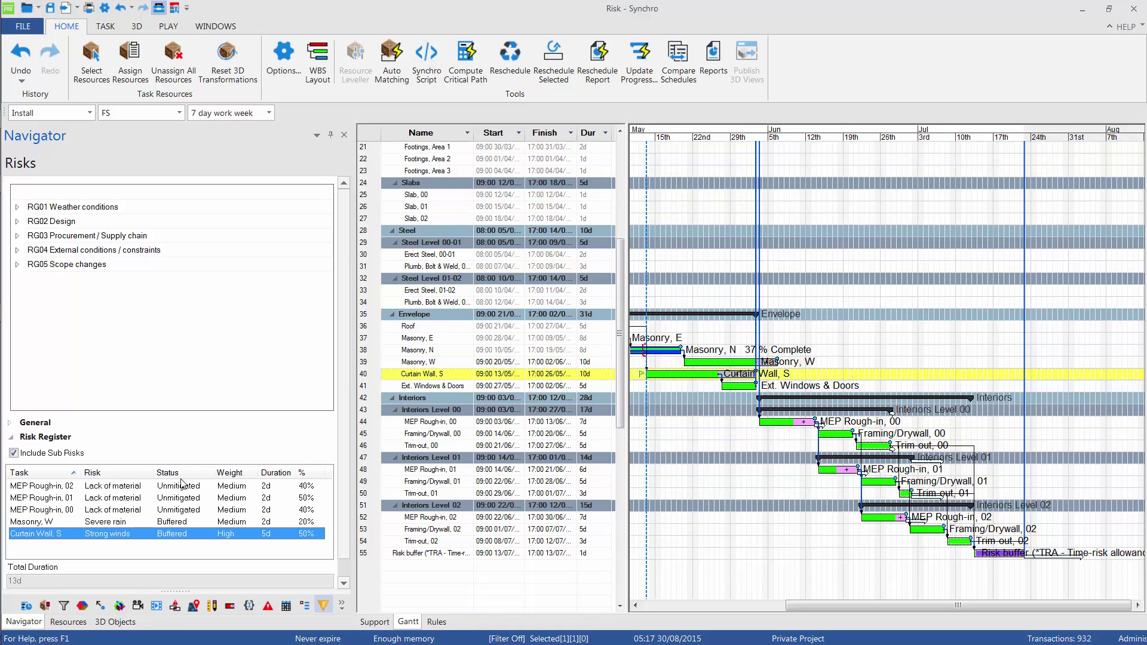